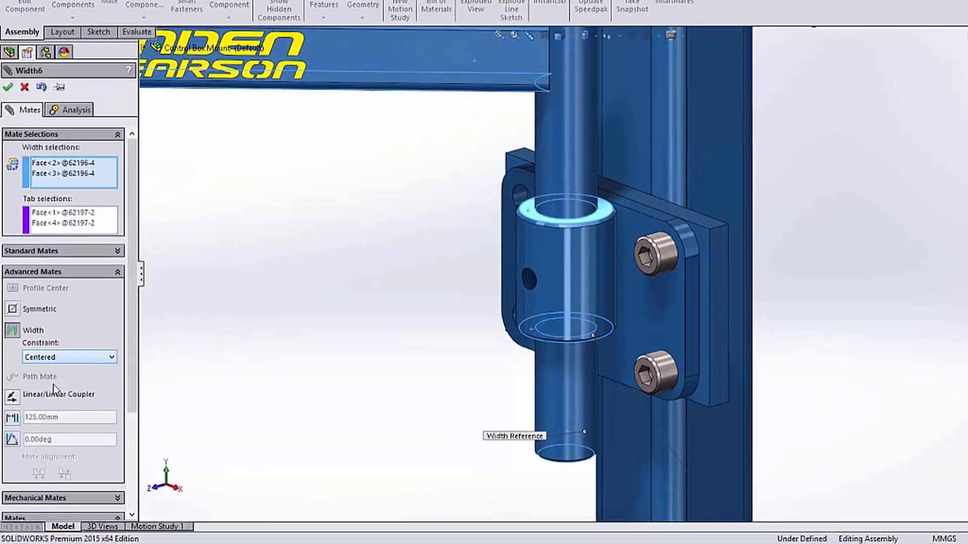
Switch the width mate constraint to a dimension, then select the four Sort Conveyor references
{"action": "left_click", "coordinate": [54, 385]}
{"action": "left_click", "coordinate": [117, 366]}
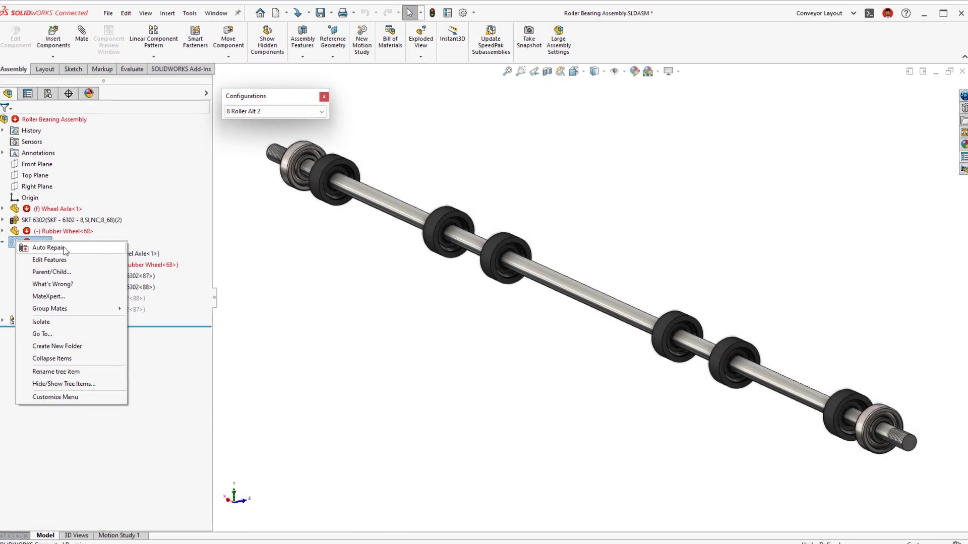
{"action": "left_click", "coordinate": [63, 247]}
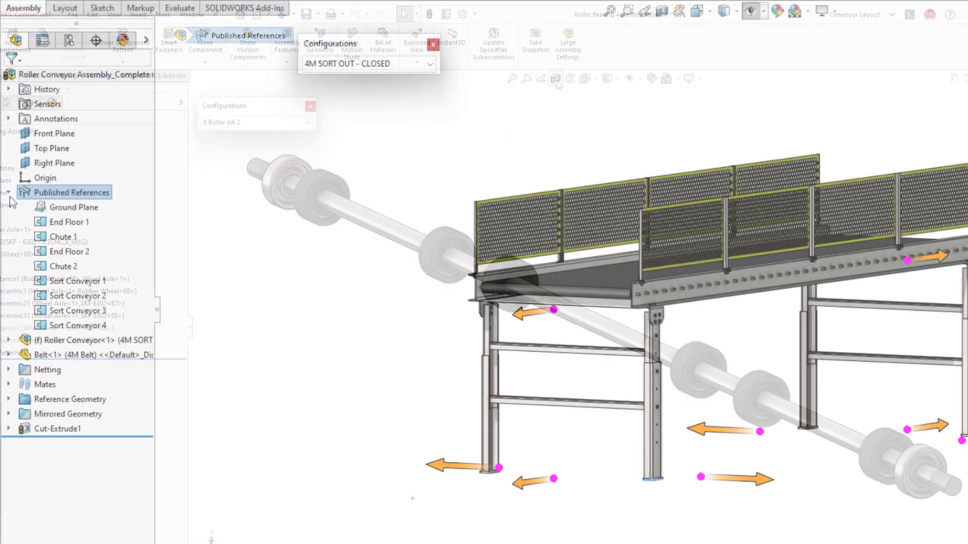
{"action": "left_click", "coordinate": [50, 320], "text": "shift"}
{"action": "right_click", "coordinate": [49, 320]}
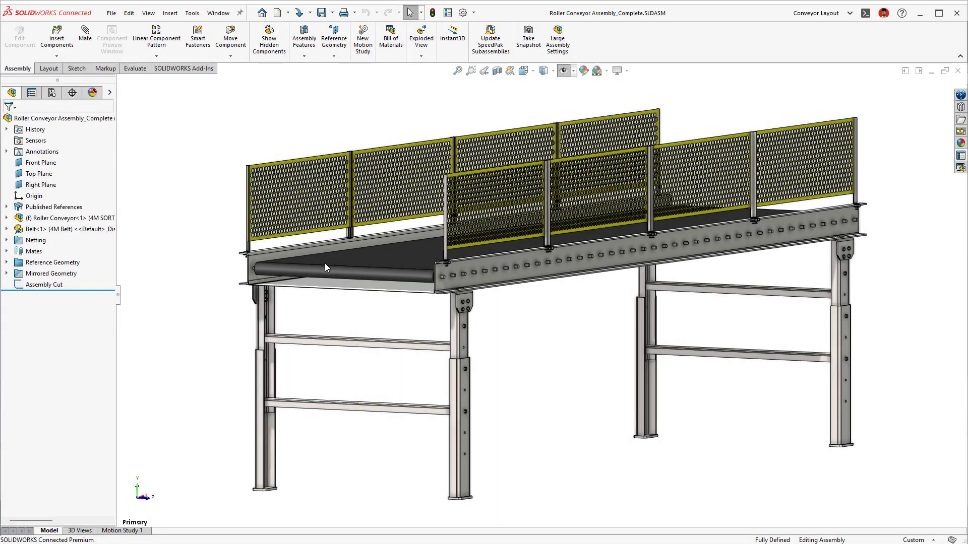
Hide the belt, zoom in on the rollers and open the Roller Bearing subassembly by itself
{"action": "key", "text": "Tab"}
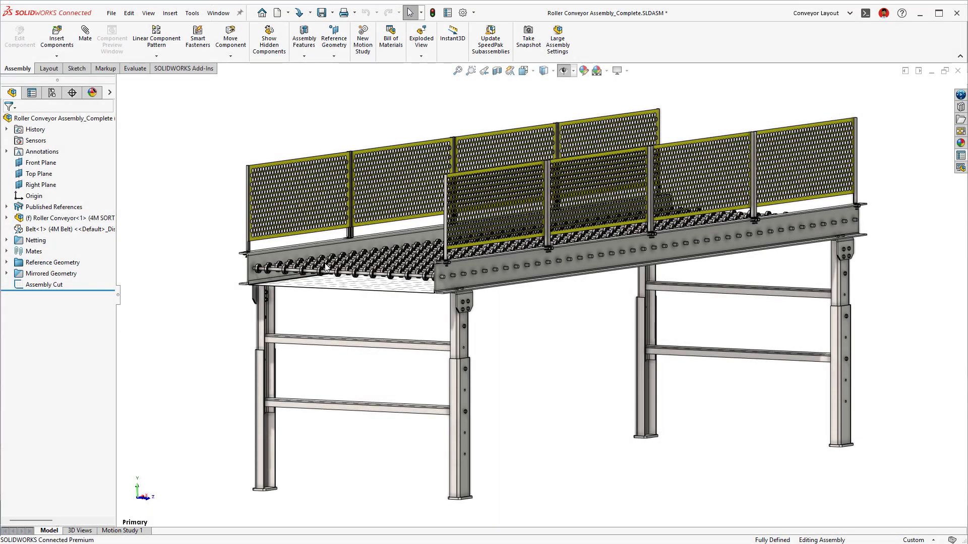
{"action": "left_click_drag", "start_coordinate": [225, 220], "coordinate": [483, 346]}
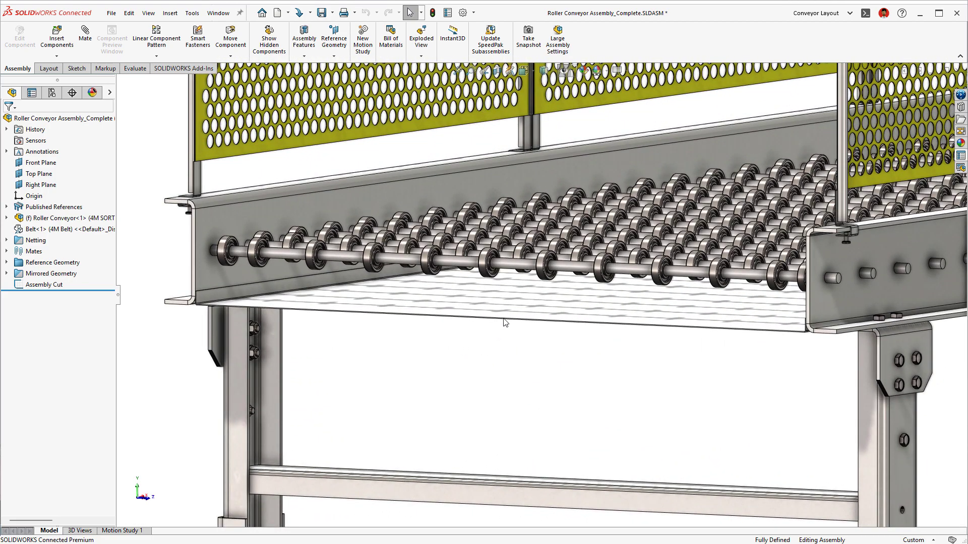
{"action": "left_click", "coordinate": [520, 269]}
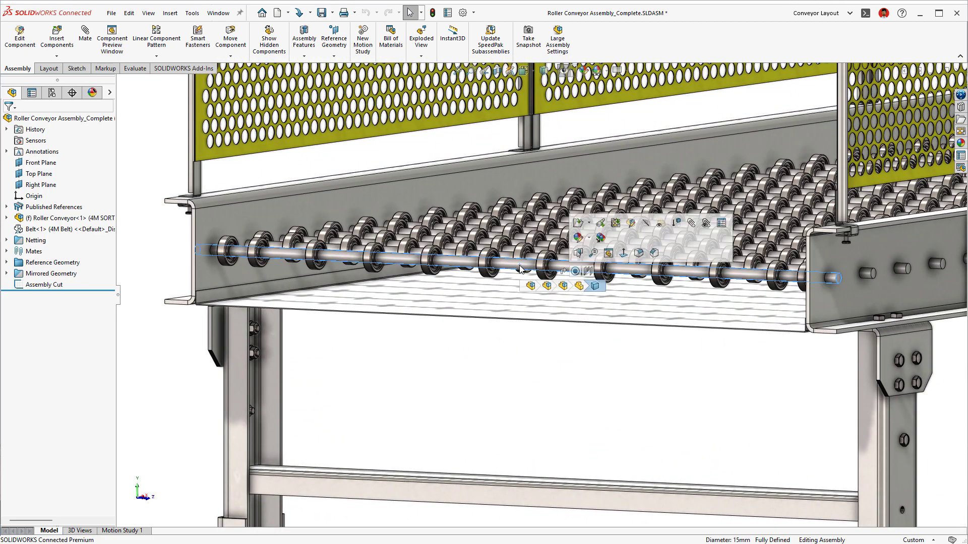
{"action": "left_click", "coordinate": [563, 285]}
{"action": "left_click", "coordinate": [579, 231]}
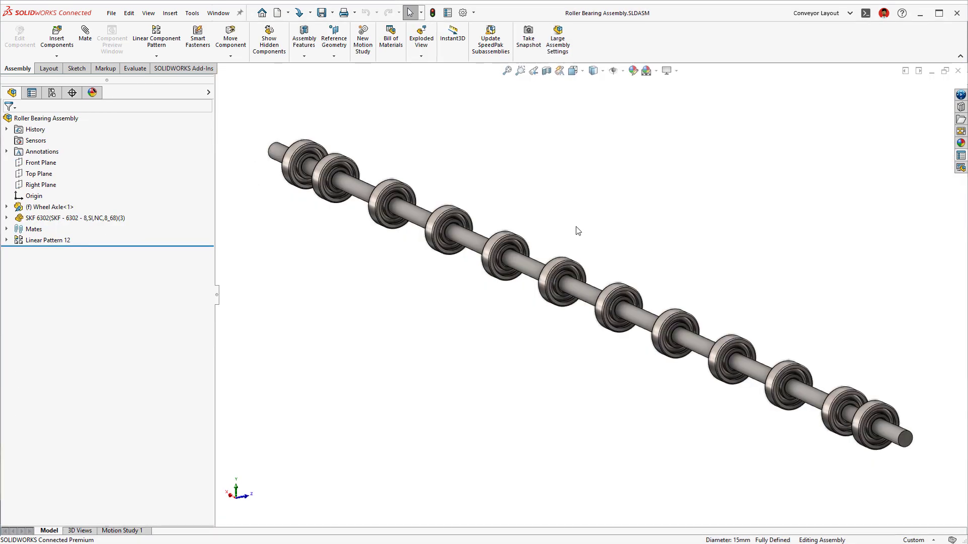
Expand Linear Pattern 12 and switch to the 8 Roller Alt 1 configuration
{"action": "left_click", "coordinate": [8, 286]}
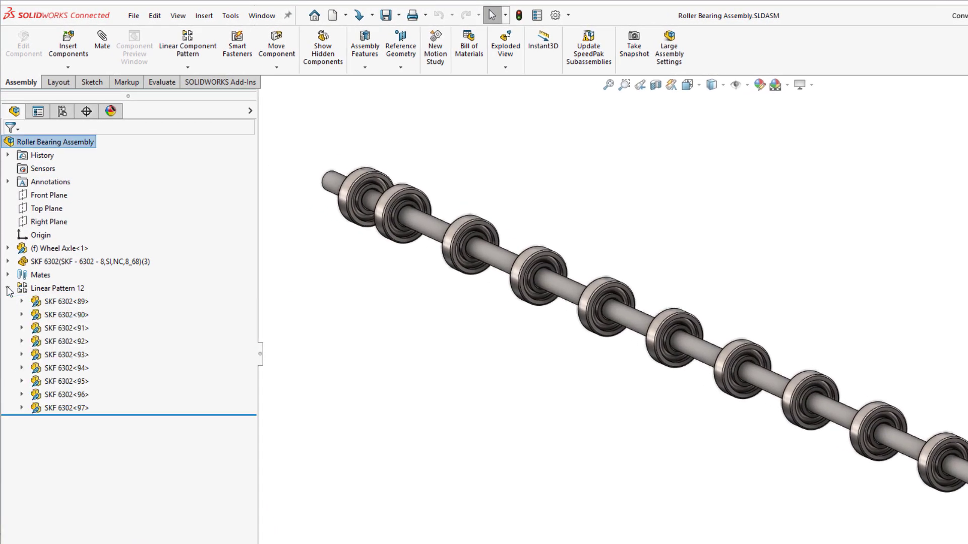
{"action": "left_click", "coordinate": [56, 289]}
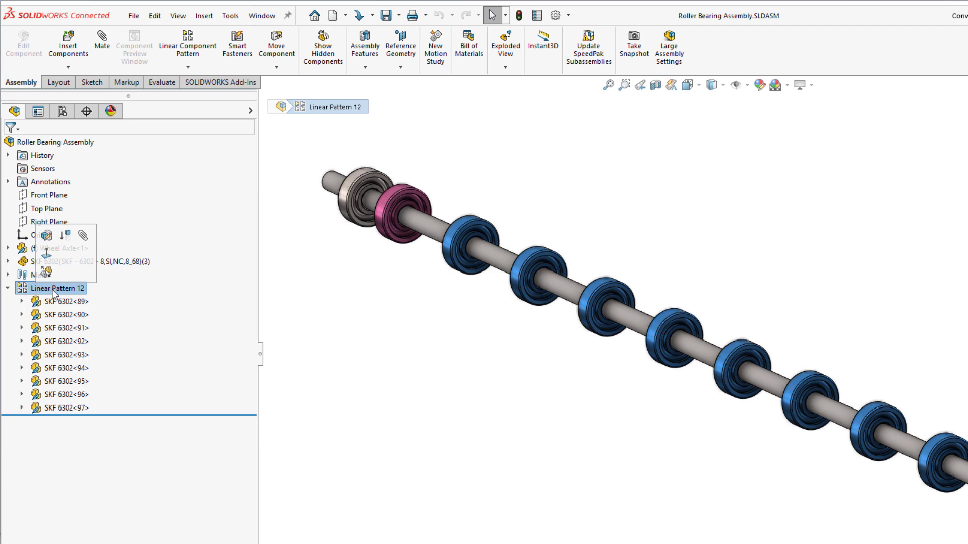
{"action": "key", "text": "ctrl+shift+c"}
{"action": "left_click", "coordinate": [328, 132]}
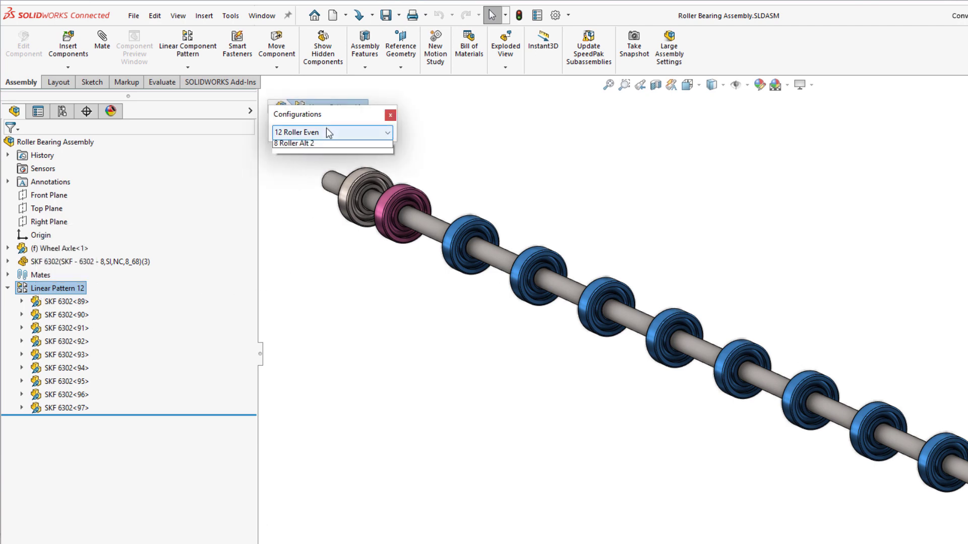
{"action": "left_click", "coordinate": [326, 150]}
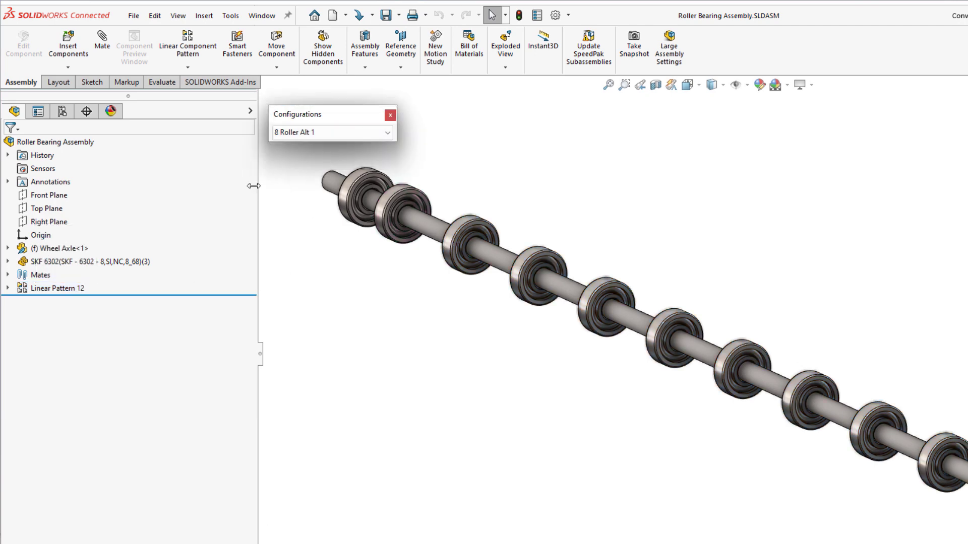
Suppress bearings SKF 6302<90>, <91>, <94> and <95>
{"action": "left_click", "coordinate": [8, 289]}
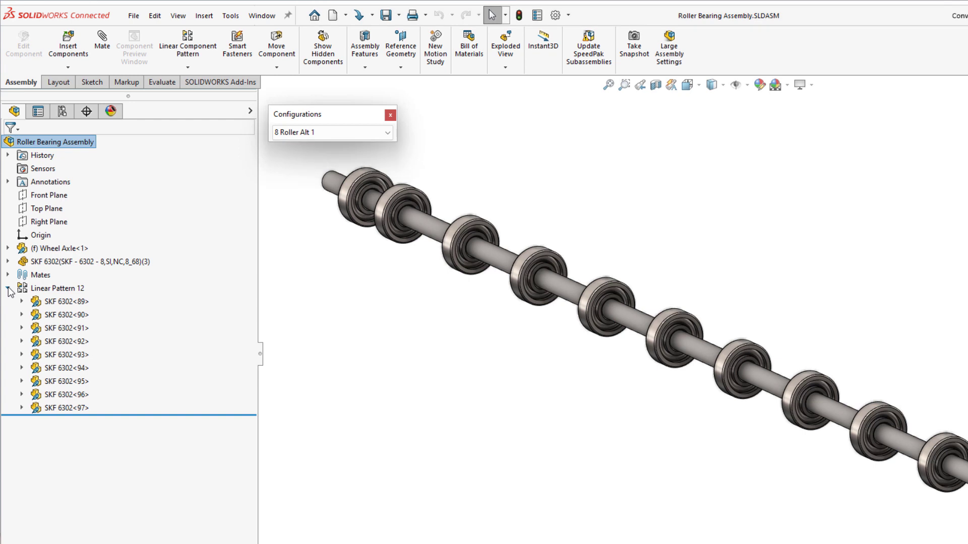
{"action": "left_click", "coordinate": [51, 314]}
{"action": "left_click", "coordinate": [53, 328], "text": "ctrl"}
{"action": "left_click", "coordinate": [52, 370], "text": "ctrl"}
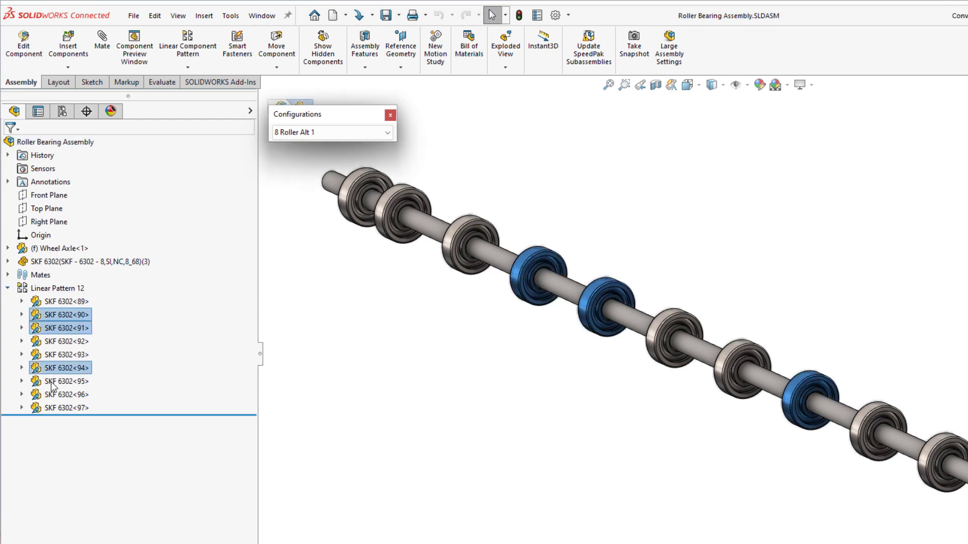
{"action": "left_click", "coordinate": [52, 382], "text": "ctrl"}
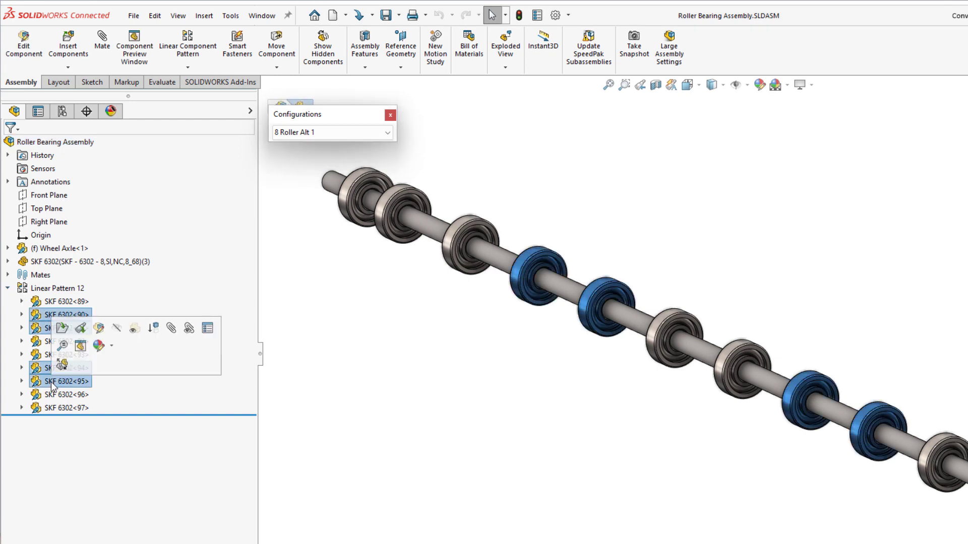
{"action": "left_click", "coordinate": [153, 332]}
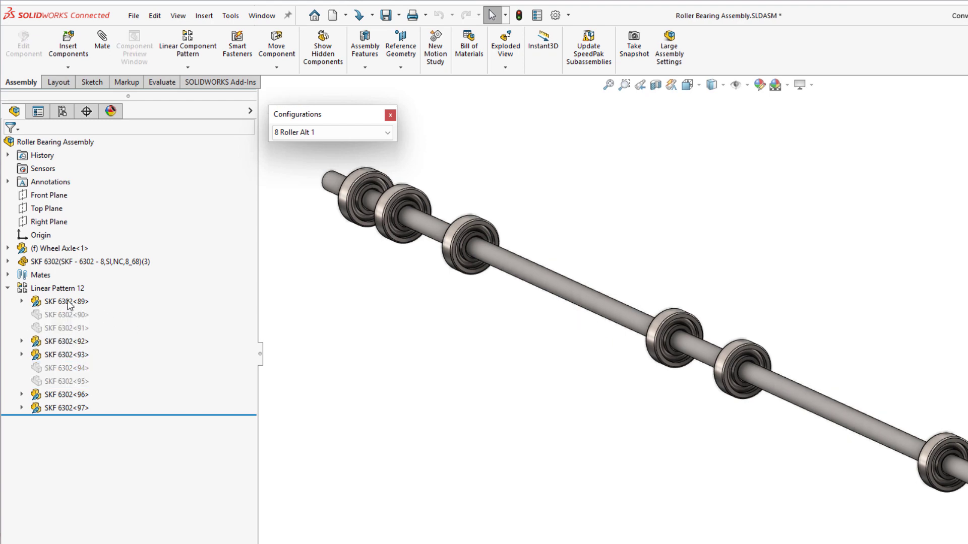
{"action": "left_click", "coordinate": [39, 290]}
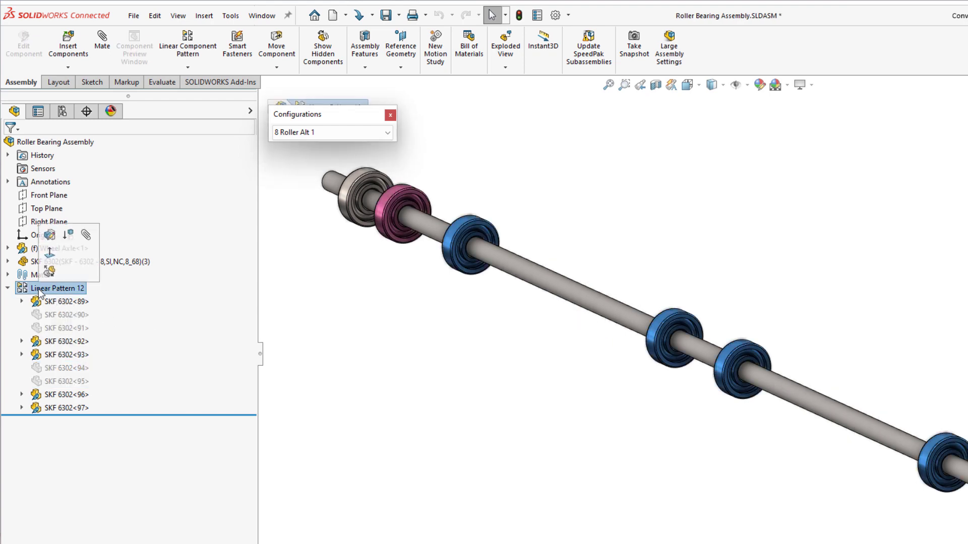
Edit Linear Pattern 12 to skip instances 3, 4 and 7 in this configuration only
{"action": "left_click", "coordinate": [48, 236]}
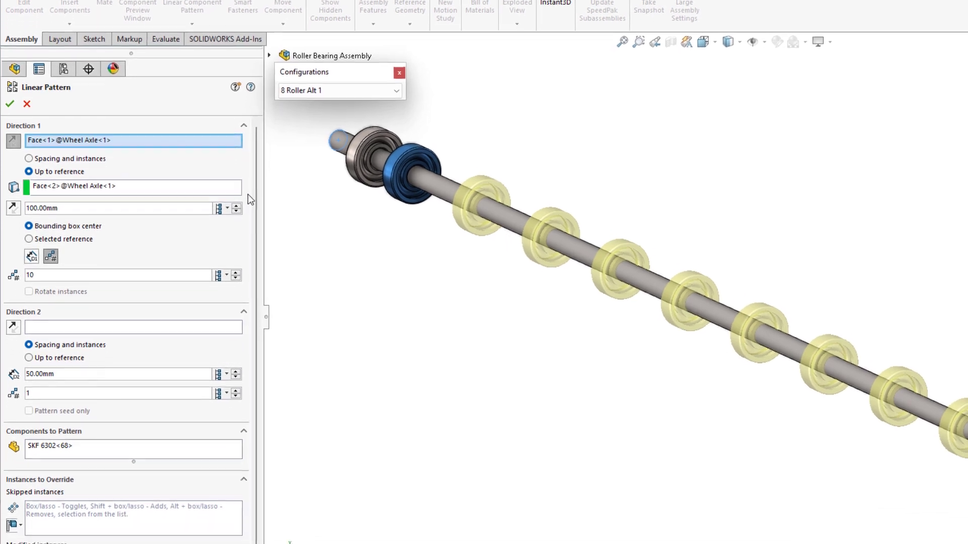
{"action": "scroll", "coordinate": [248, 198], "scroll_direction": "down", "scroll_amount": 3}
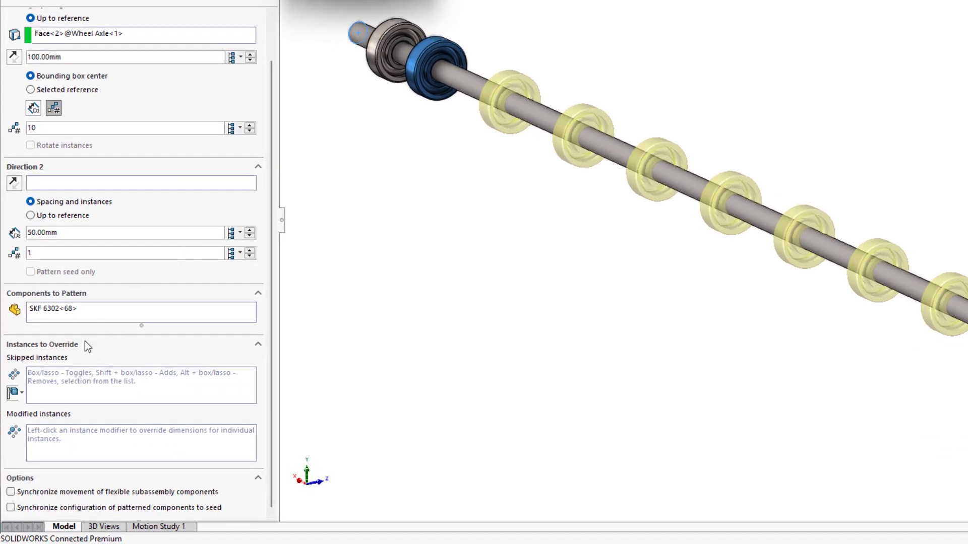
{"action": "left_click", "coordinate": [62, 371]}
{"action": "left_click", "coordinate": [15, 392]}
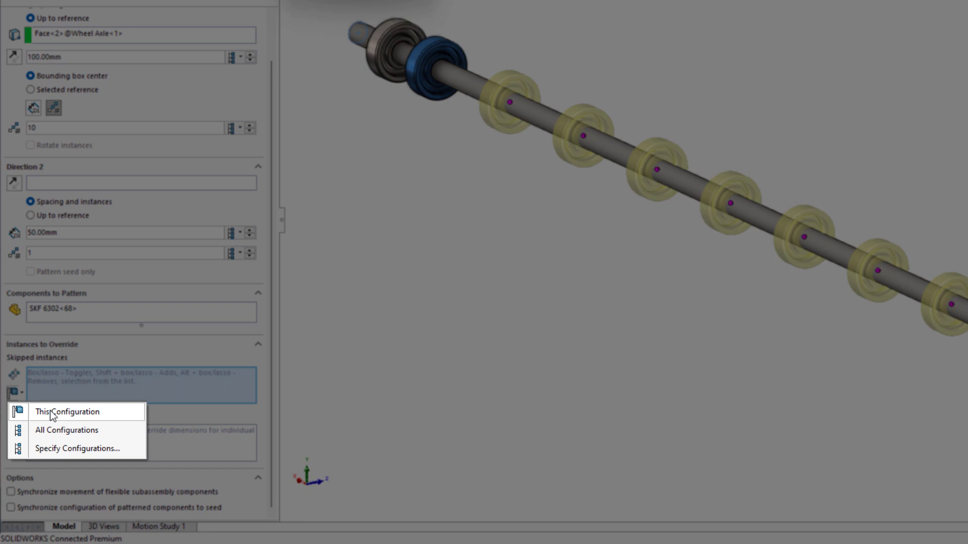
{"action": "left_click", "coordinate": [52, 413]}
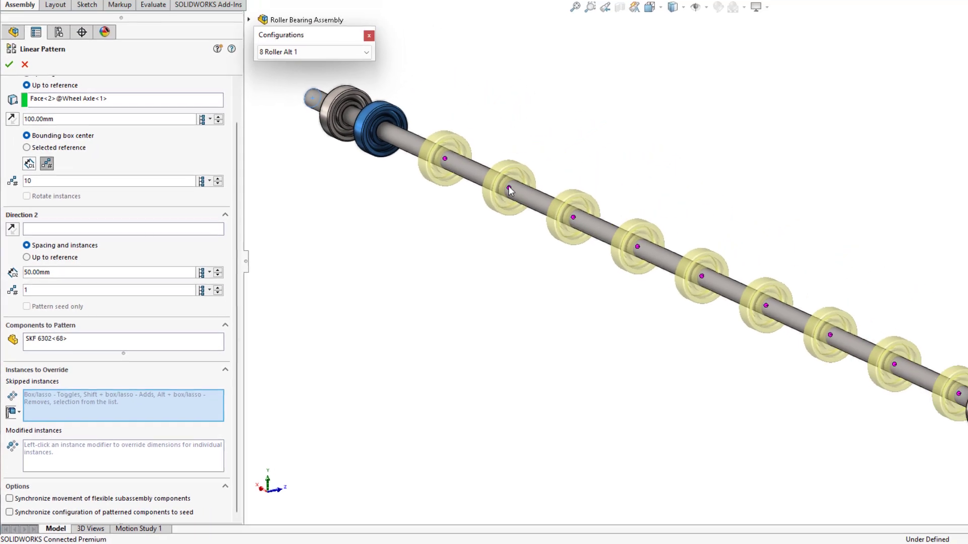
{"action": "left_click", "coordinate": [508, 188]}
{"action": "left_click", "coordinate": [573, 217]}
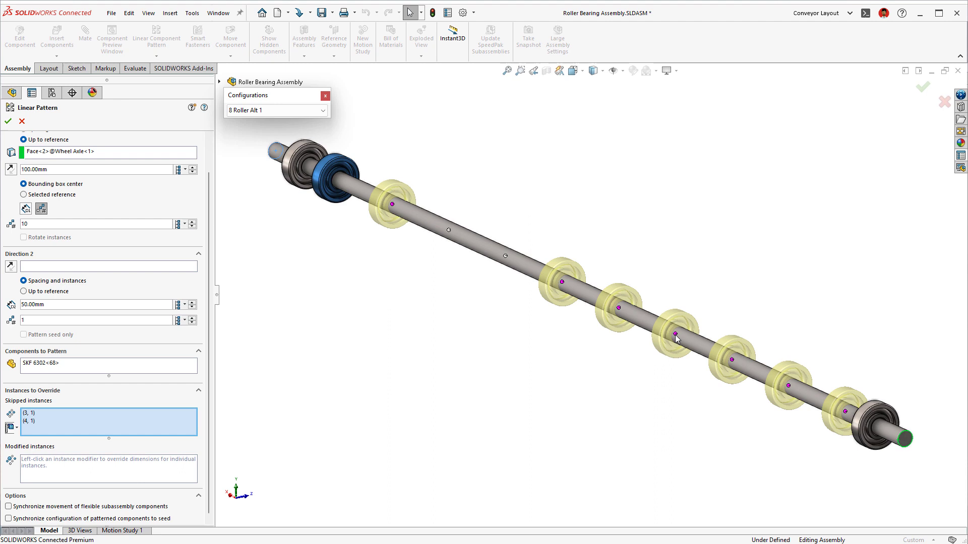
{"action": "left_click", "coordinate": [765, 306]}
Accept the pattern, switch to 8 Roller Alt 2 and select bearing SKF 6302<68>
{"action": "key", "text": "Return"}
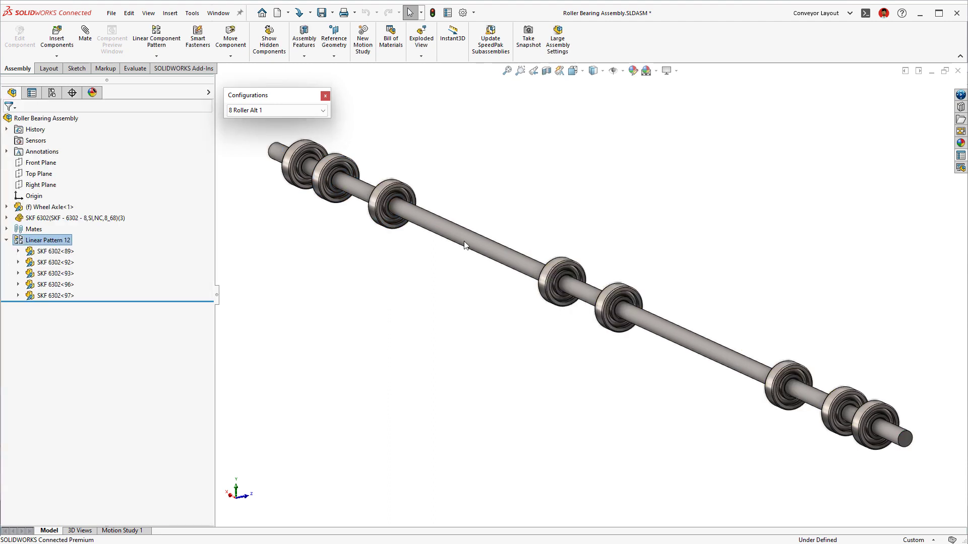
{"action": "left_click", "coordinate": [255, 112]}
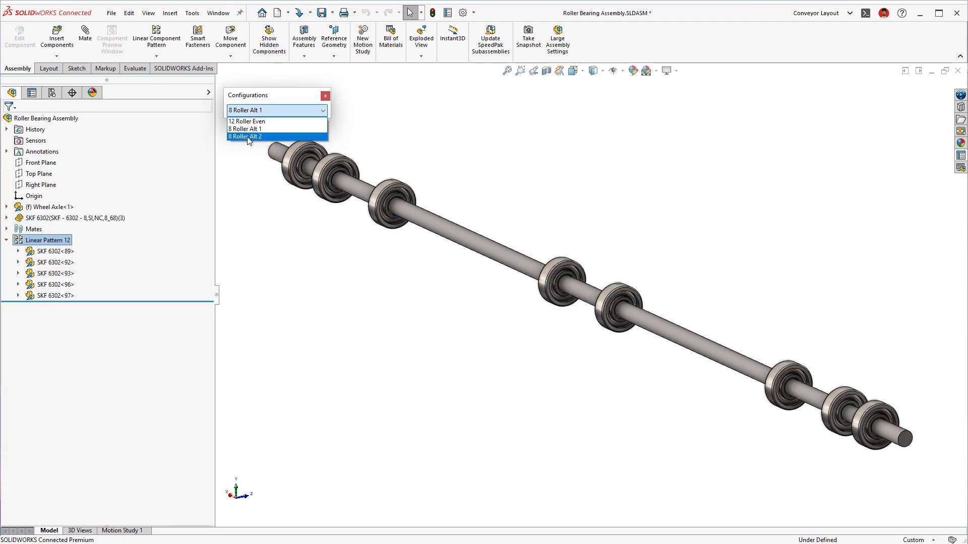
{"action": "left_click", "coordinate": [247, 138]}
{"action": "left_click", "coordinate": [7, 218]}
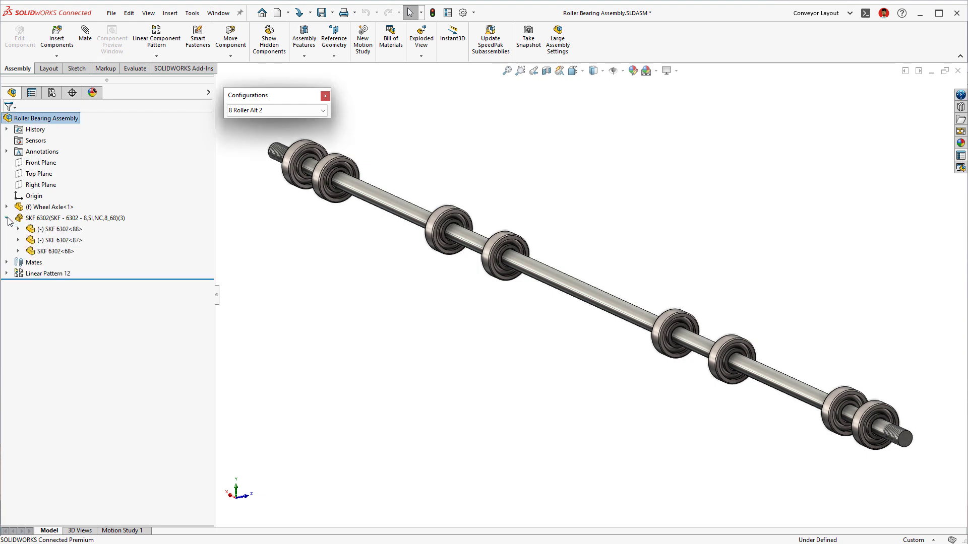
{"action": "left_click", "coordinate": [31, 250]}
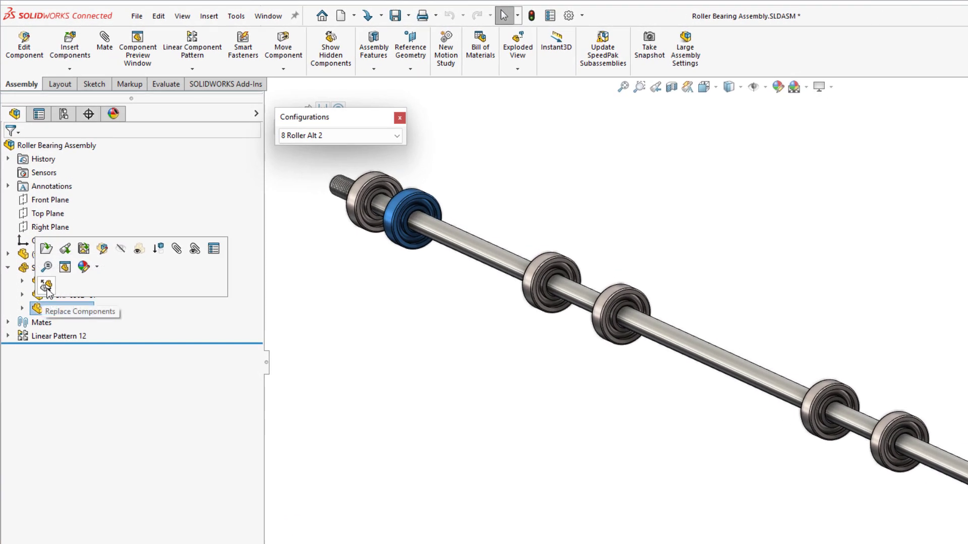
Replace the SKF 6302 bearings with the Rubber Wheel part
{"action": "left_click", "coordinate": [46, 286]}
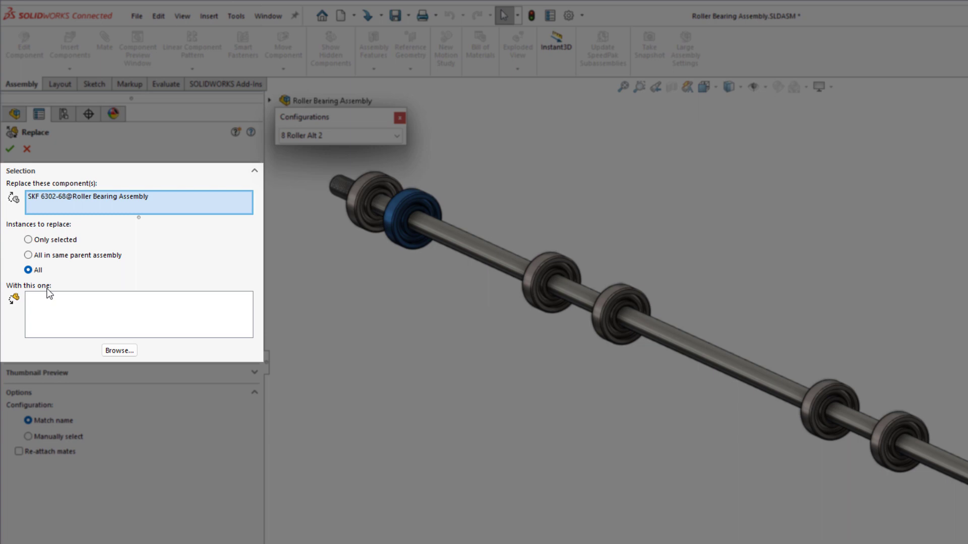
{"action": "left_click", "coordinate": [50, 240]}
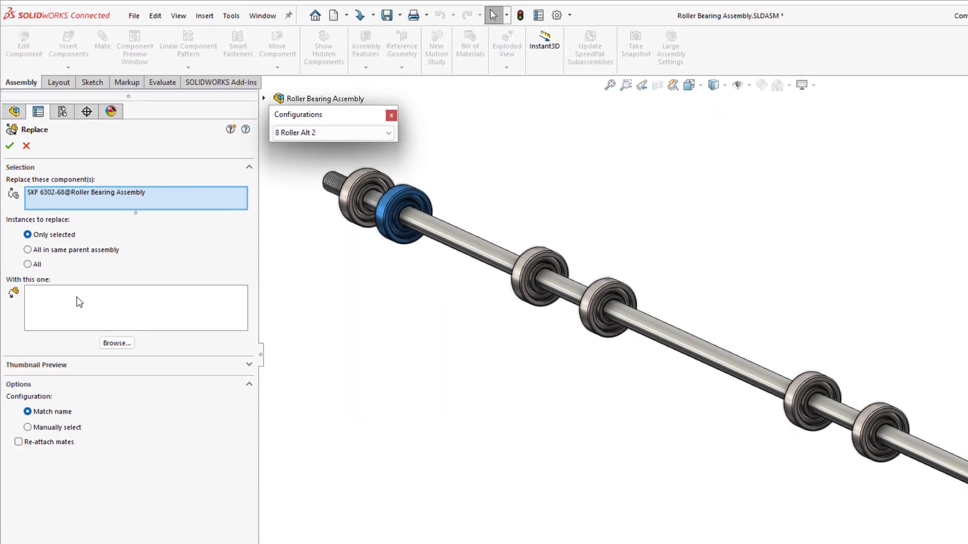
{"action": "left_click", "coordinate": [120, 344]}
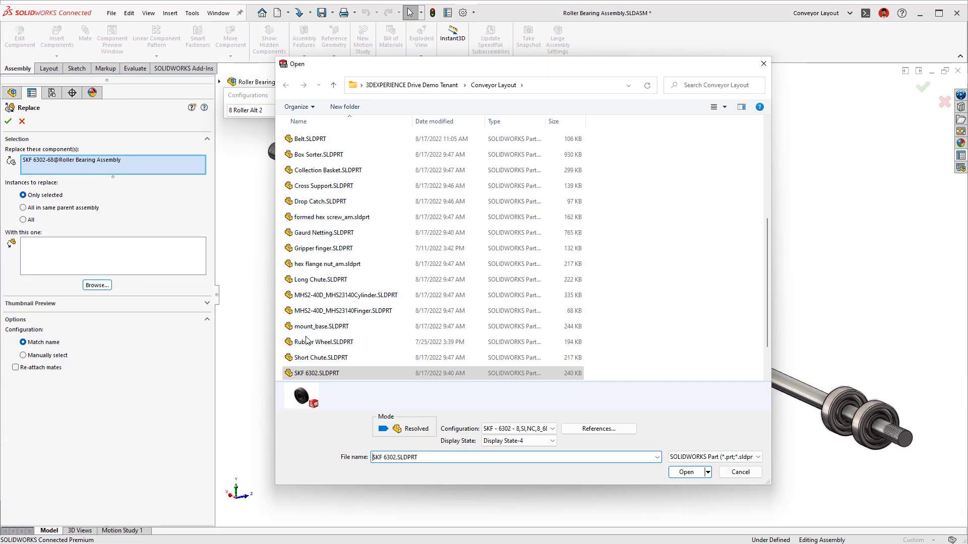
{"action": "left_click", "coordinate": [307, 342]}
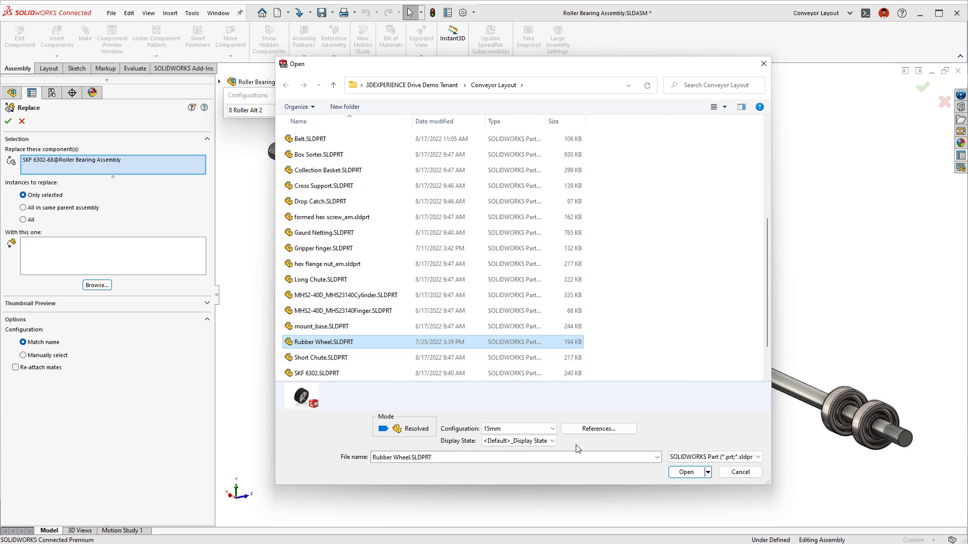
{"action": "left_click", "coordinate": [686, 472]}
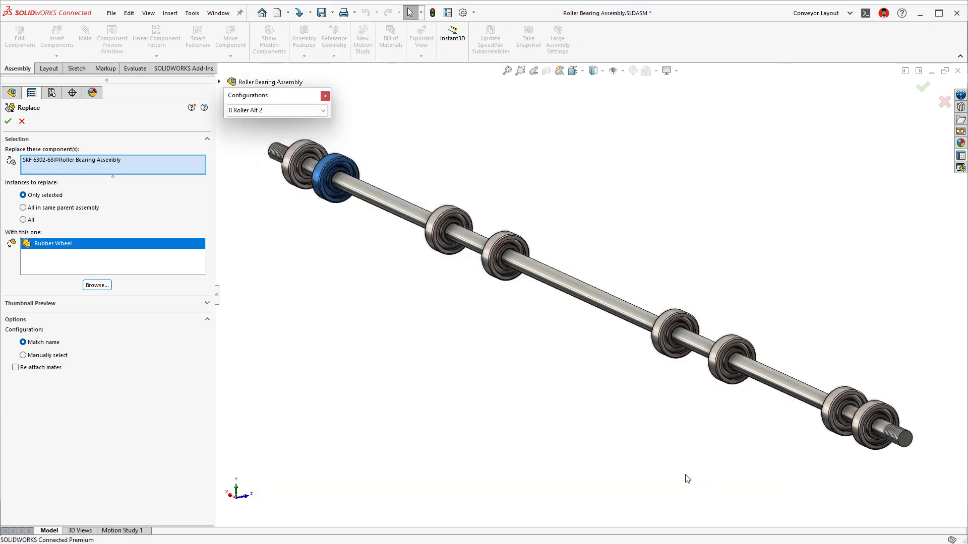
{"action": "left_click", "coordinate": [177, 306]}
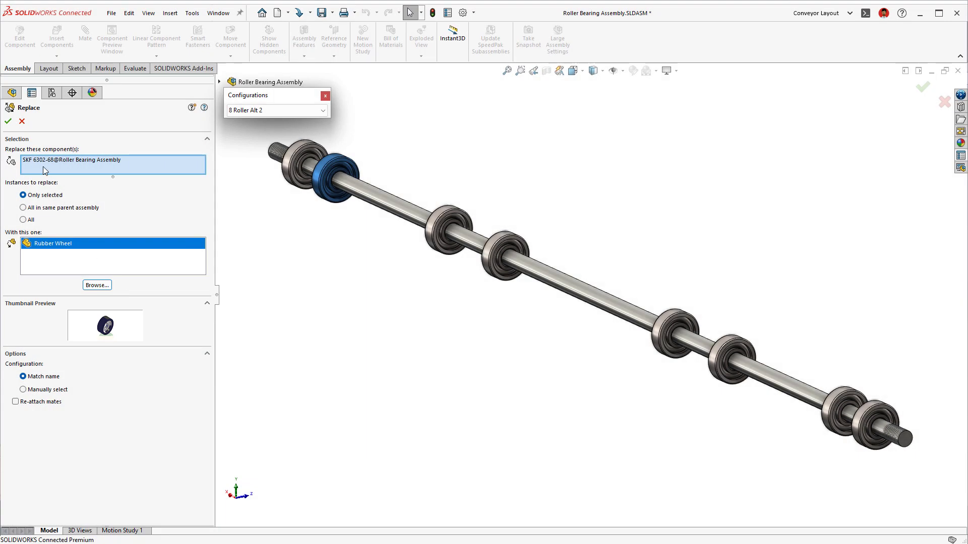
{"action": "left_click", "coordinate": [8, 122]}
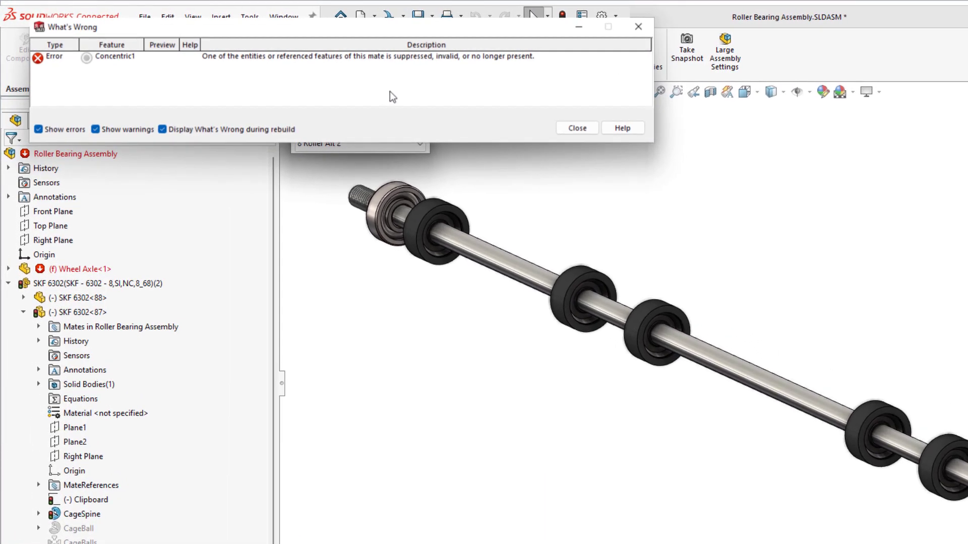
Close the error report, expand Mates and inspect the broken Concentric1 mate without changing it
{"action": "left_click", "coordinate": [577, 129]}
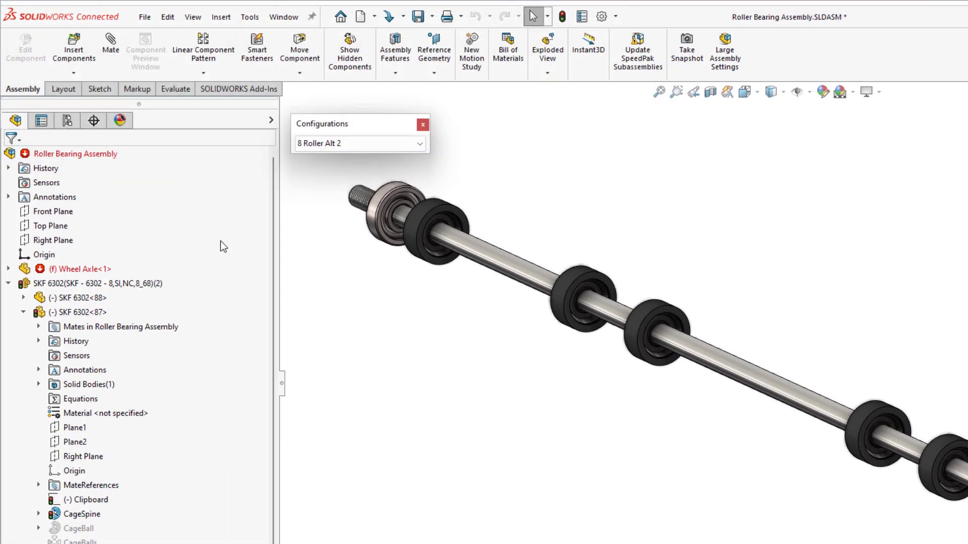
{"action": "left_click", "coordinate": [9, 285]}
{"action": "left_click", "coordinate": [9, 313]}
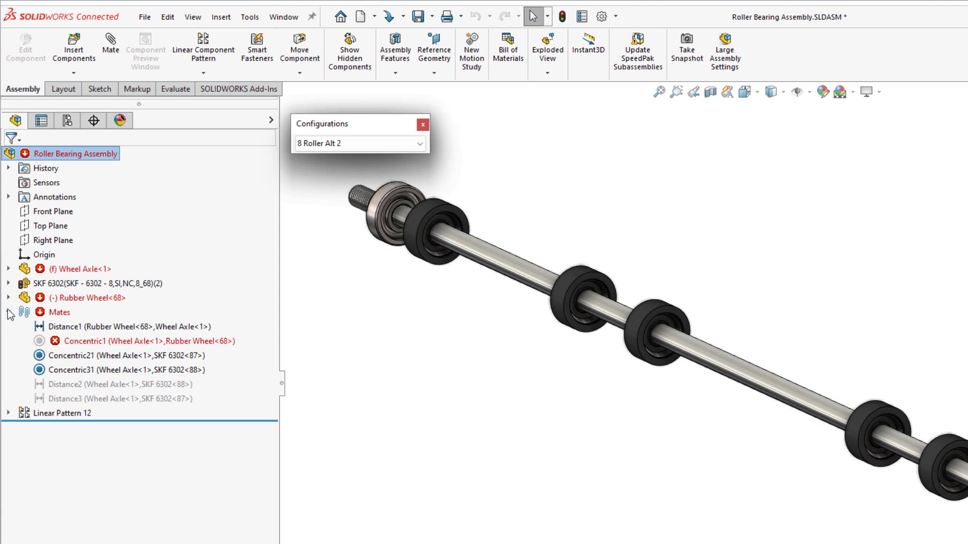
{"action": "left_click", "coordinate": [39, 334]}
{"action": "left_click", "coordinate": [50, 284]}
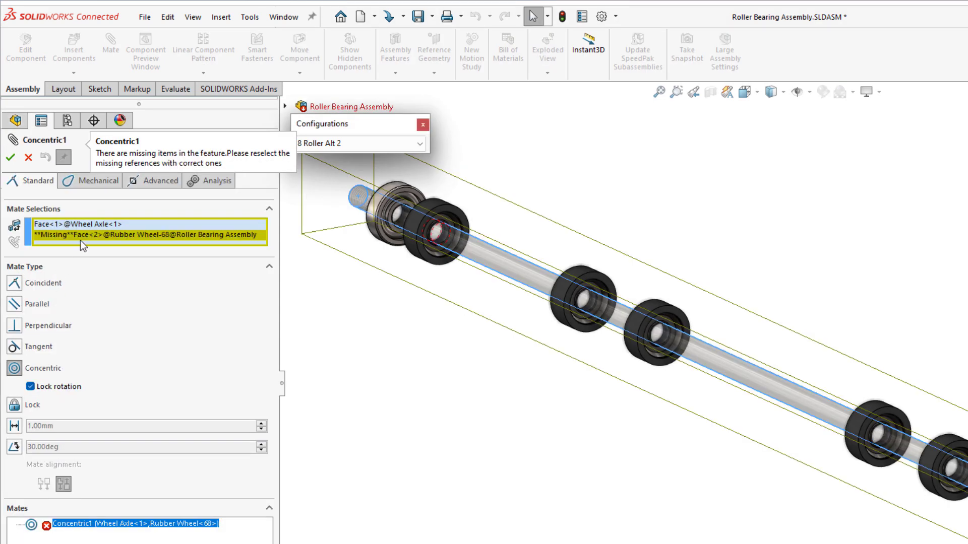
{"action": "left_click", "coordinate": [28, 157]}
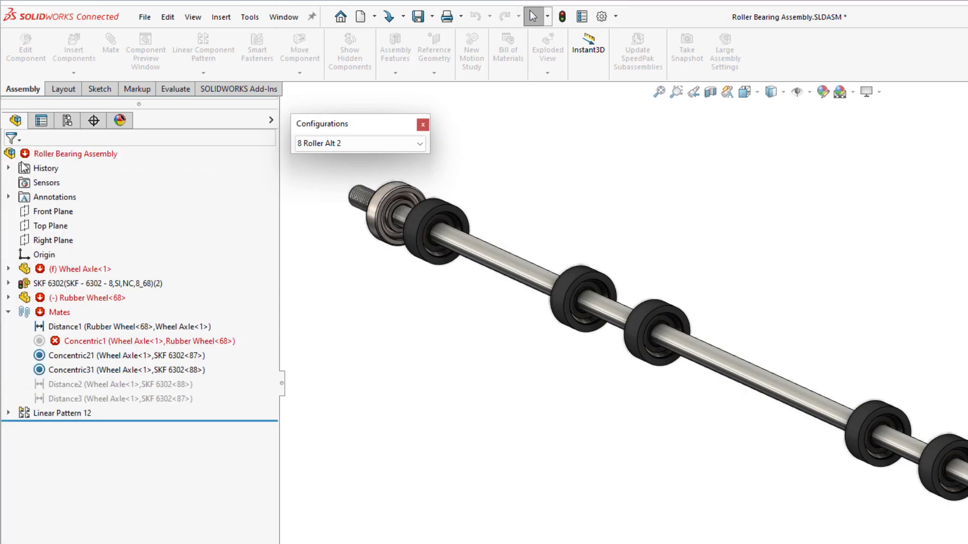
{"action": "left_click", "coordinate": [39, 343]}
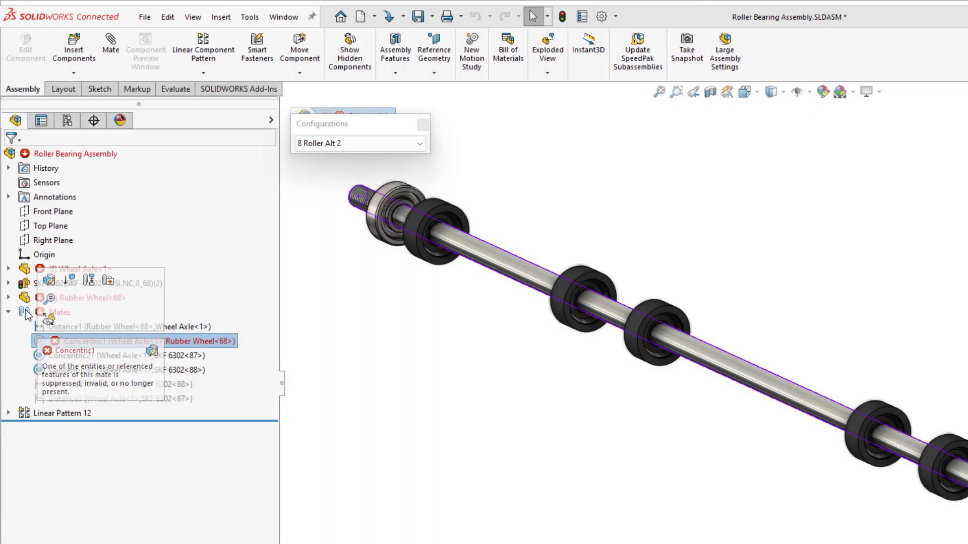
Auto Repair the Mates folder and dismiss the 'mate reference updated' notification
{"action": "right_click", "coordinate": [24, 312]}
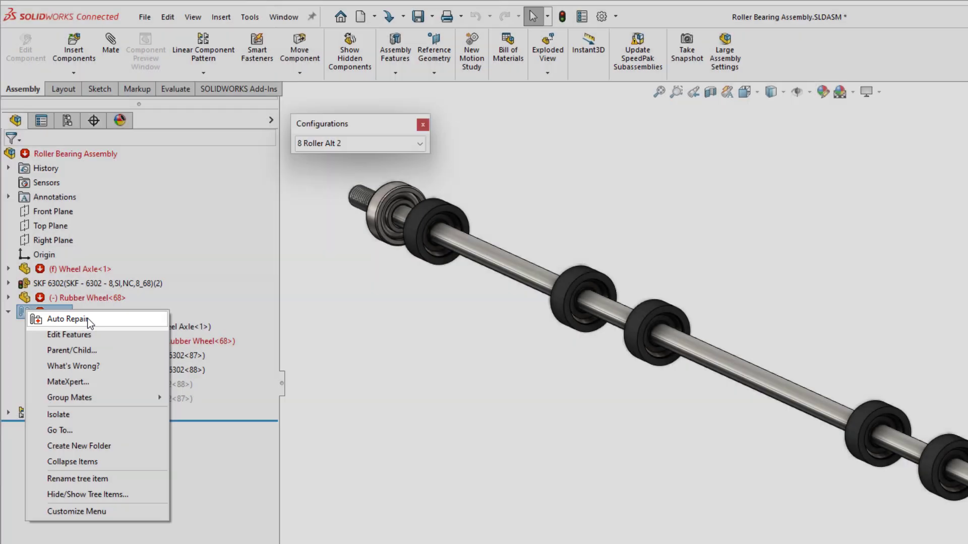
{"action": "left_click", "coordinate": [88, 323]}
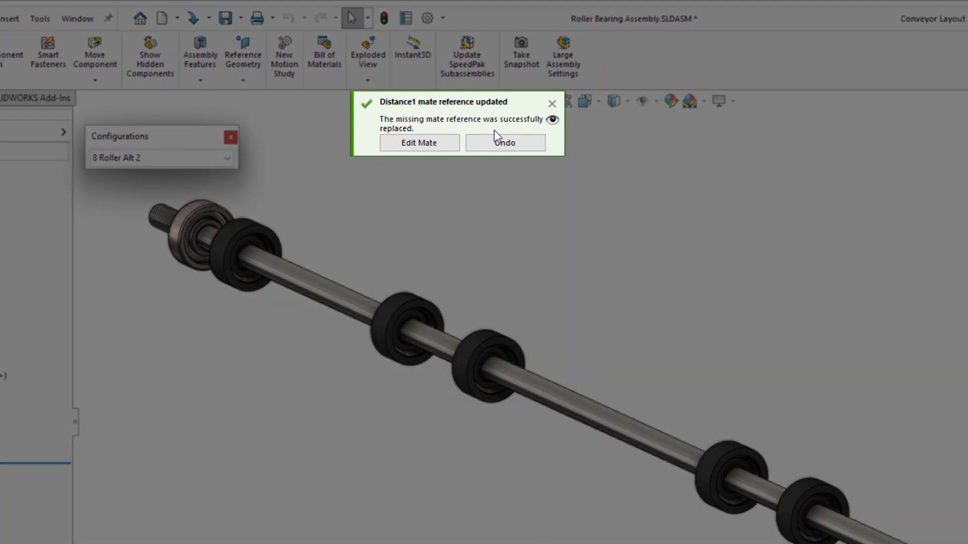
{"action": "left_click", "coordinate": [551, 104]}
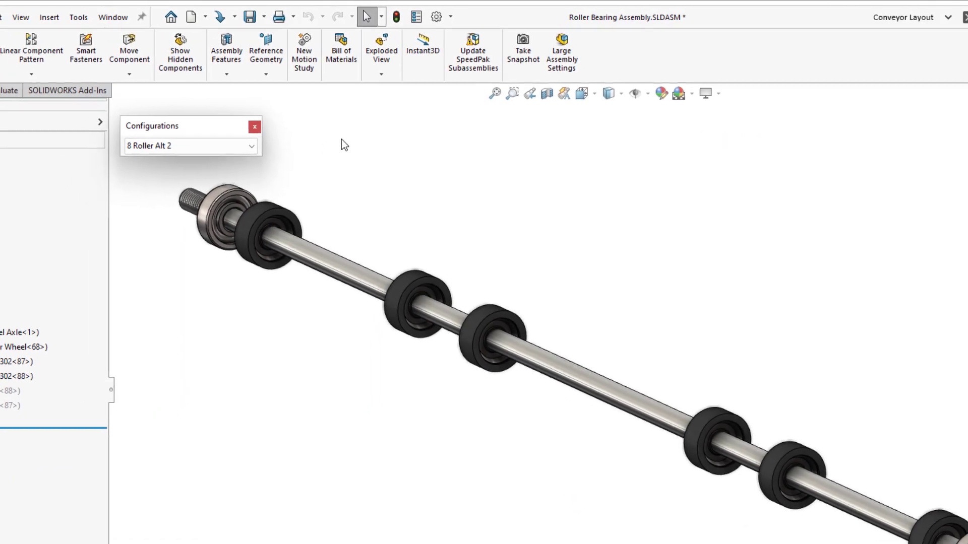
Switch to 8 Roller Alt 1, then to the 12 Roller Even configuration
{"action": "left_click", "coordinate": [250, 146]}
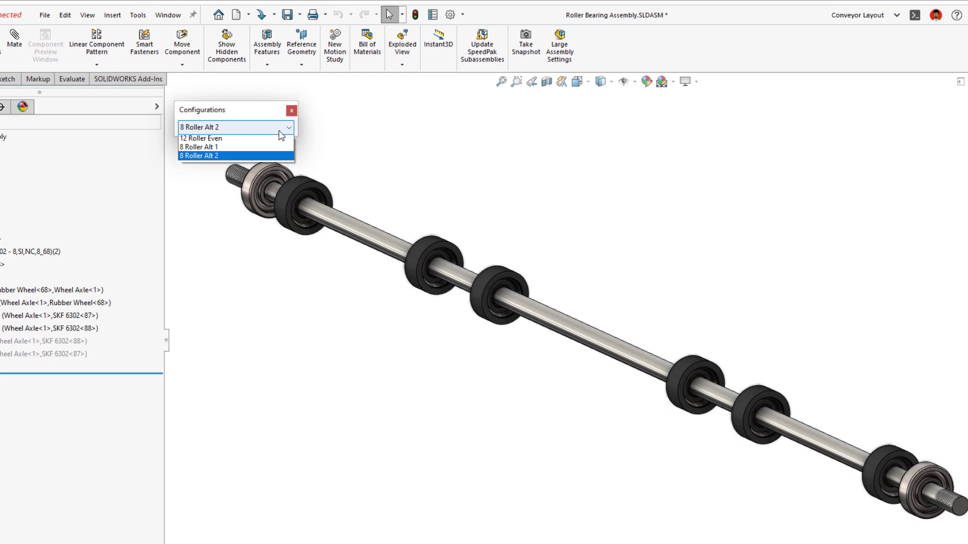
{"action": "left_click", "coordinate": [276, 133]}
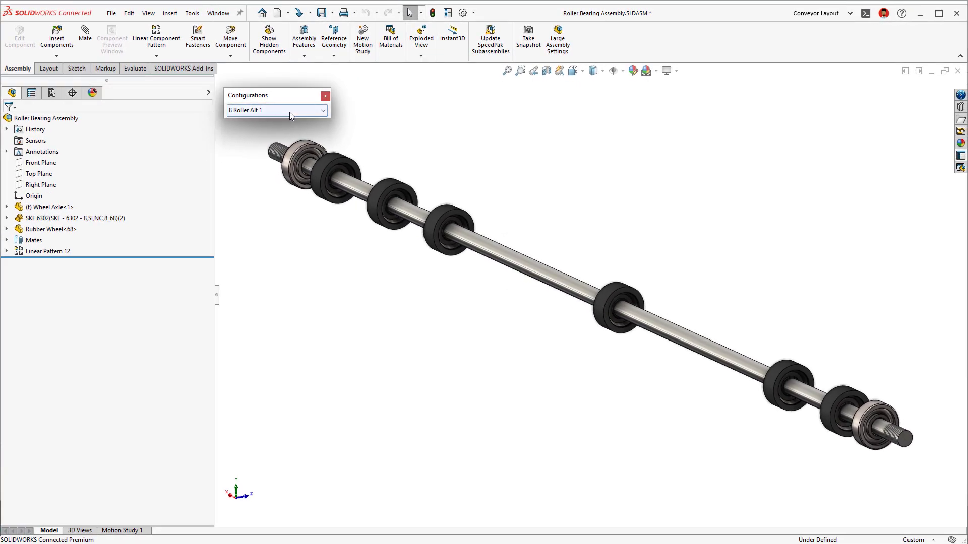
{"action": "left_click", "coordinate": [282, 114]}
{"action": "left_click", "coordinate": [280, 122]}
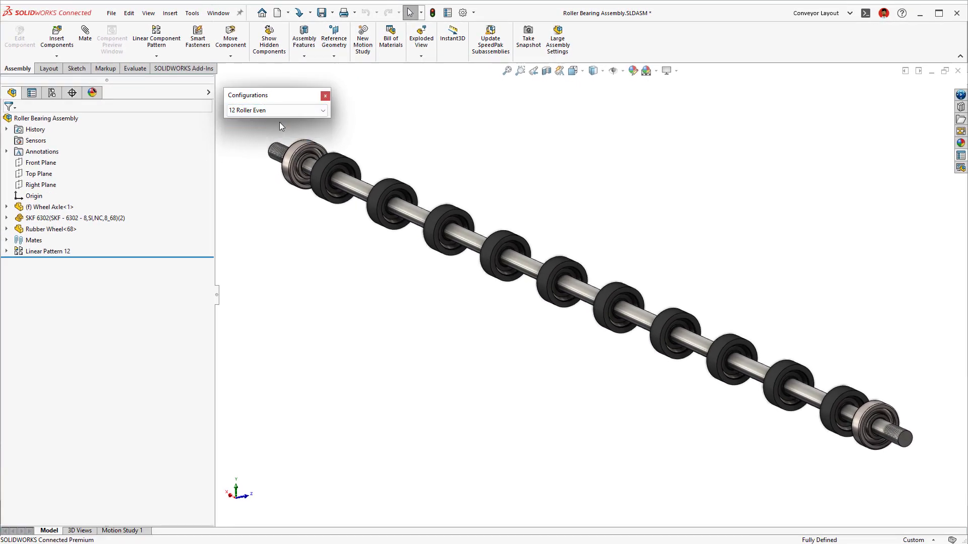
Review the 12 Roller Even configuration properties in ConfigurationManager and cancel unchanged
{"action": "left_click", "coordinate": [52, 92]}
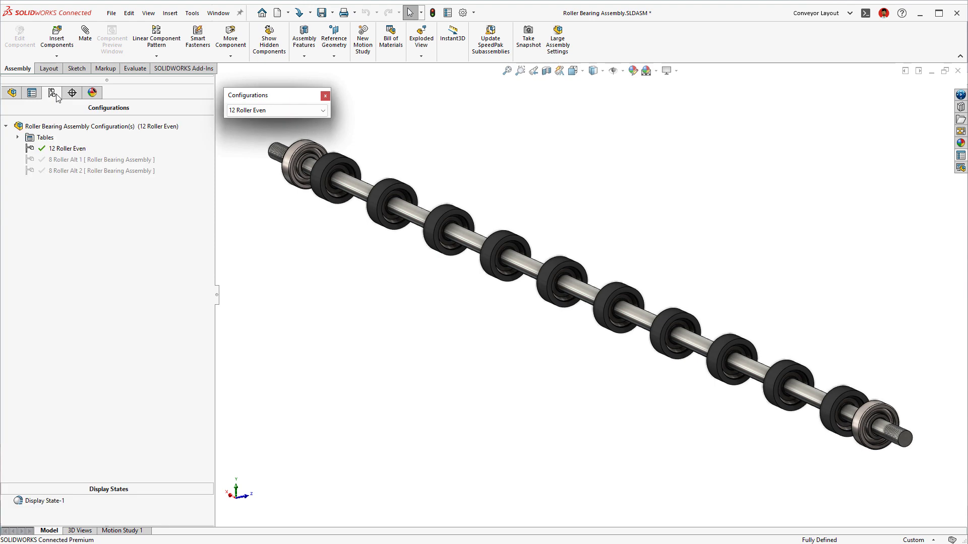
{"action": "right_click", "coordinate": [61, 151]}
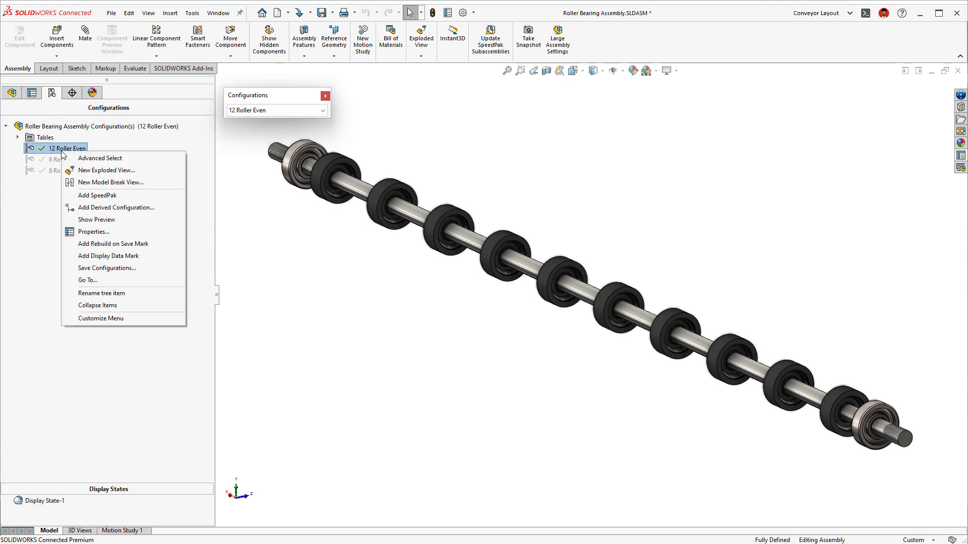
{"action": "left_click", "coordinate": [92, 231]}
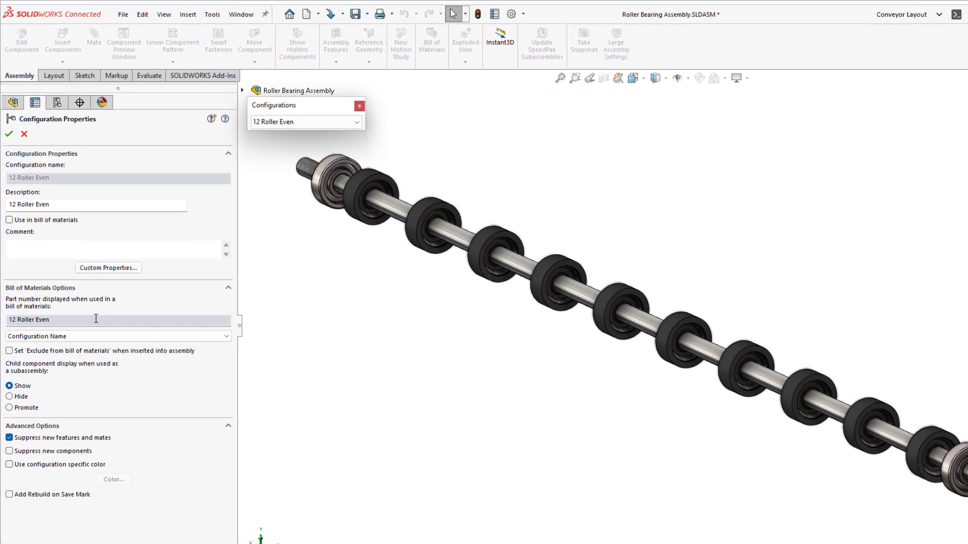
{"action": "left_click", "coordinate": [93, 337]}
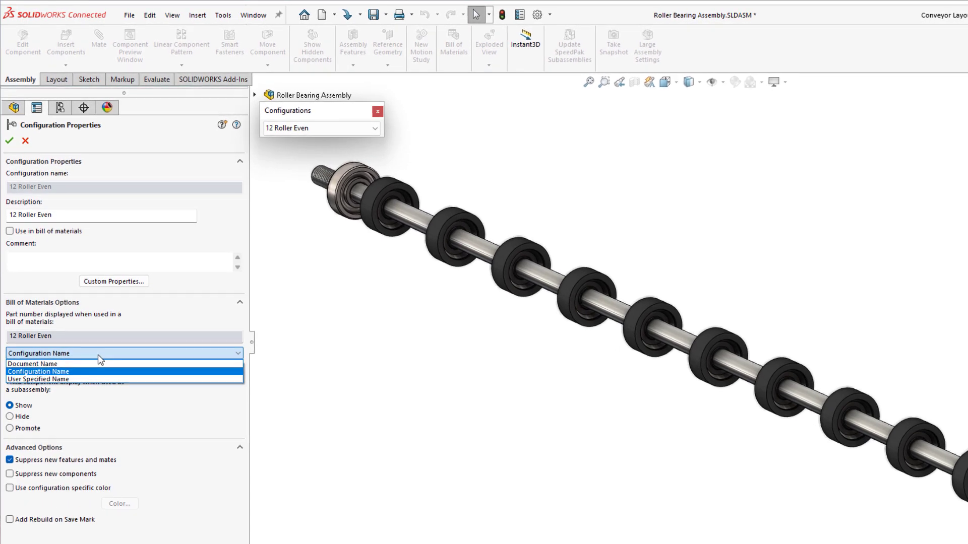
{"action": "left_click", "coordinate": [98, 356]}
{"action": "left_click", "coordinate": [25, 141]}
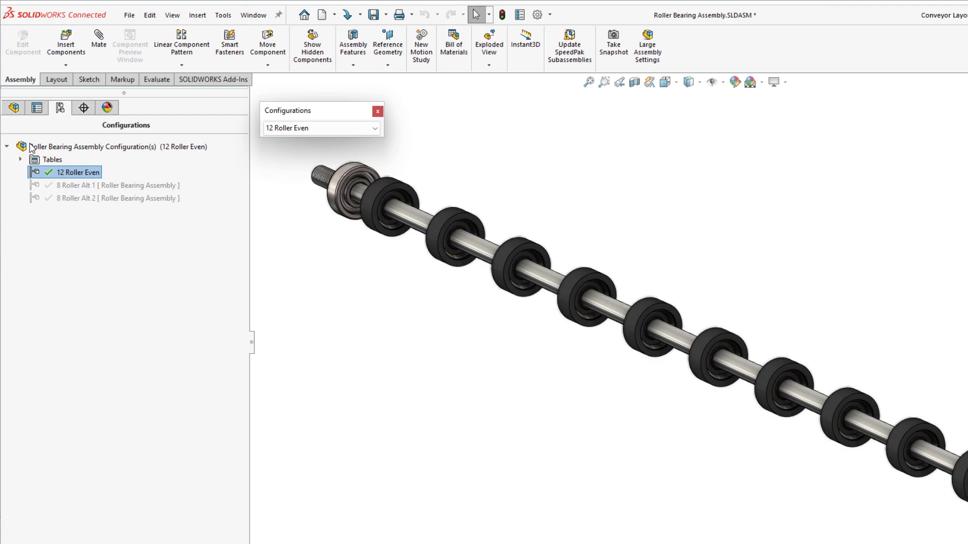
Set Document Properties > Configurations default BOM part number to Configuration Name
{"action": "left_click", "coordinate": [537, 17]}
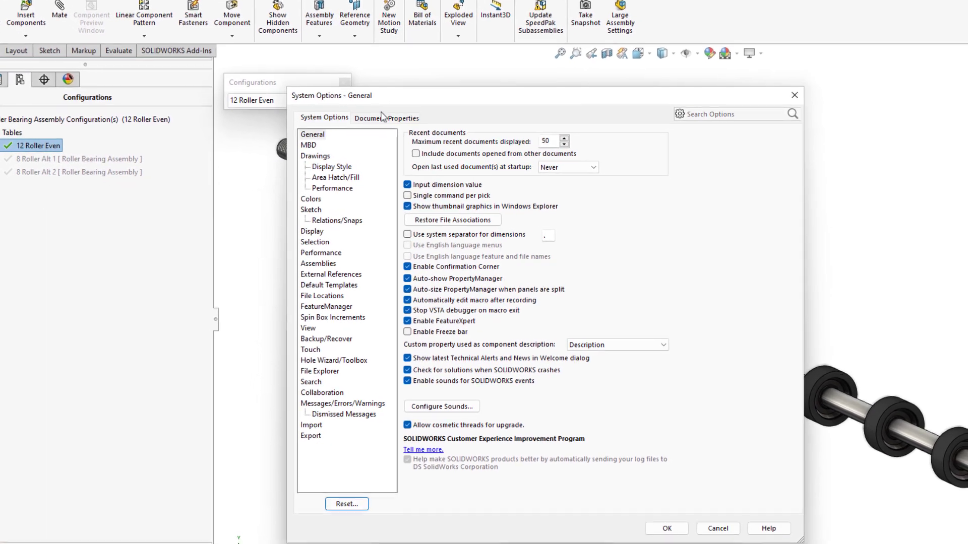
{"action": "left_click", "coordinate": [383, 118]}
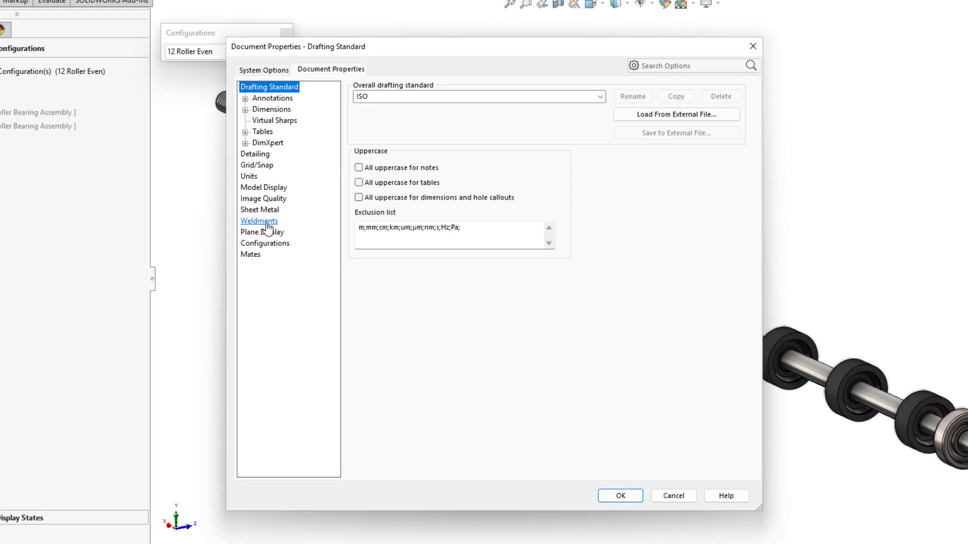
{"action": "left_click", "coordinate": [261, 243]}
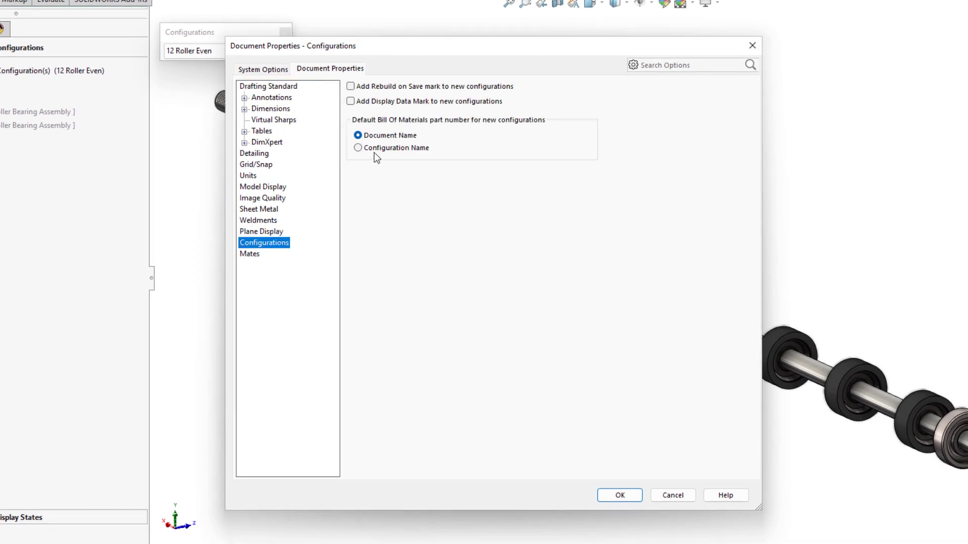
{"action": "left_click", "coordinate": [375, 152]}
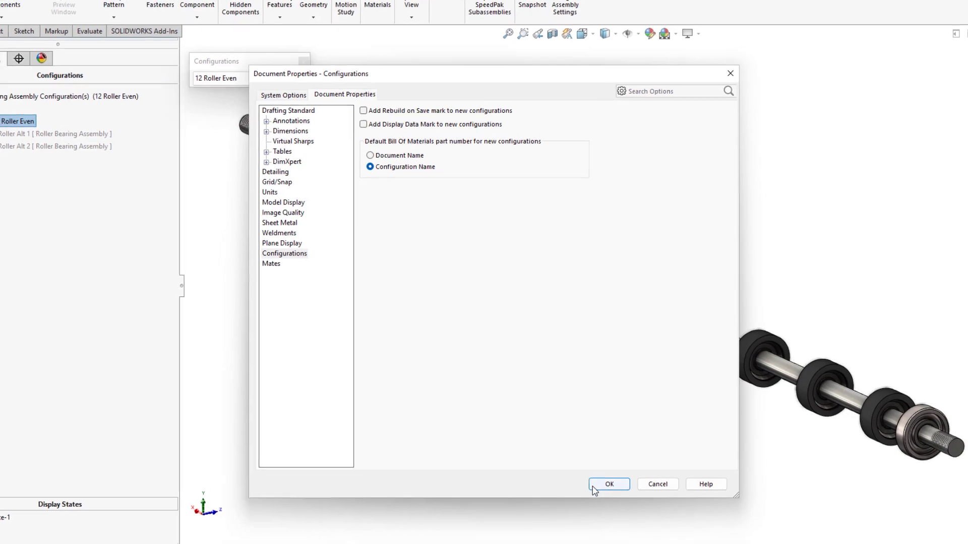
{"action": "left_click", "coordinate": [594, 485]}
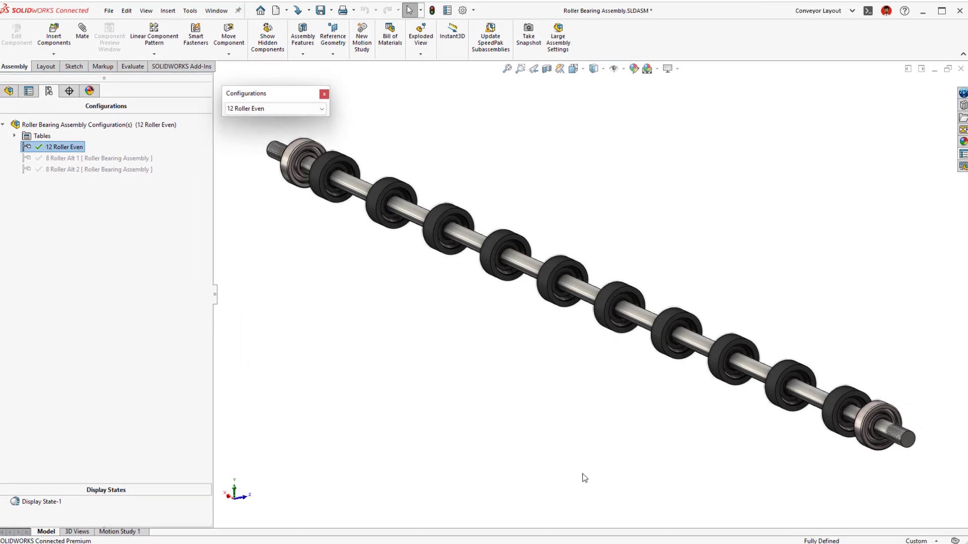
{"action": "key", "text": "ctrl+Tab"}
Switch to Roller Conveyor Assembly_Complete, go to the Toolbox Clearance view and select the Assembly Cut sketch
{"action": "left_click", "coordinate": [488, 290]}
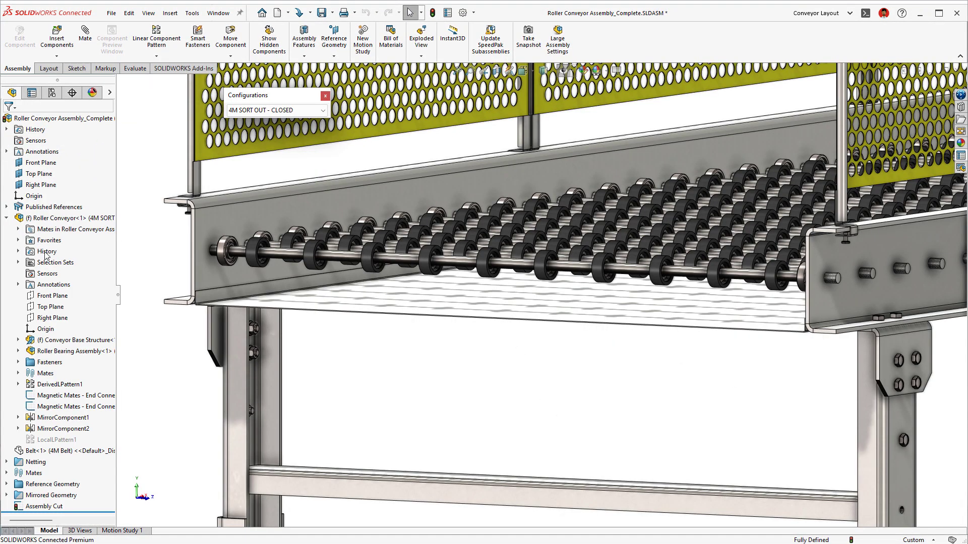
{"action": "left_click", "coordinate": [69, 496], "text": "shift"}
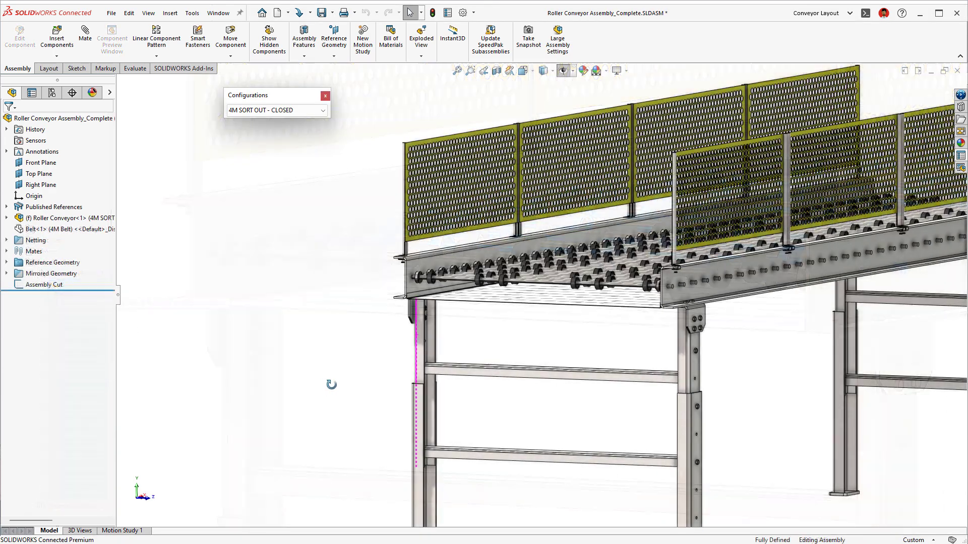
{"action": "middle_click_drag", "start_coordinate": [328, 385], "coordinate": [368, 389]}
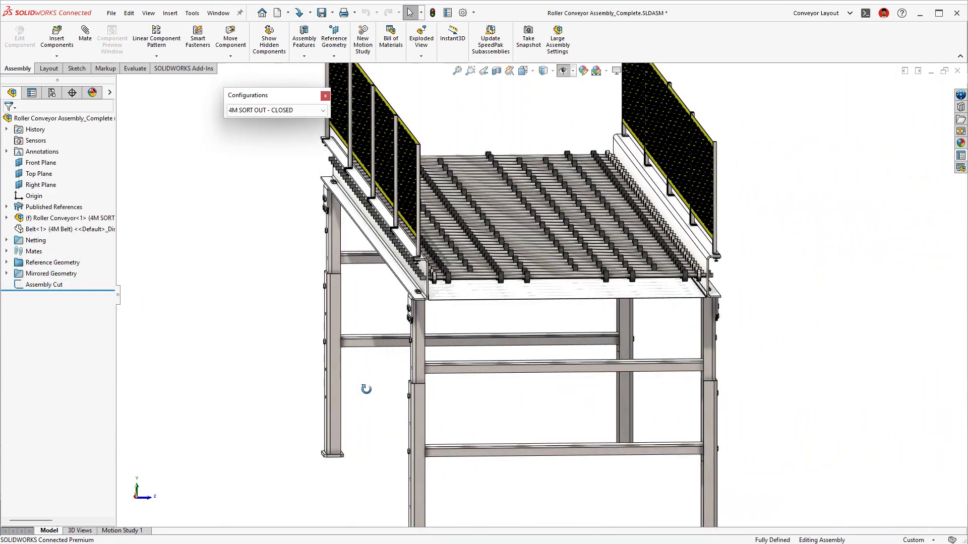
{"action": "key", "text": "space"}
{"action": "left_click", "coordinate": [412, 505]}
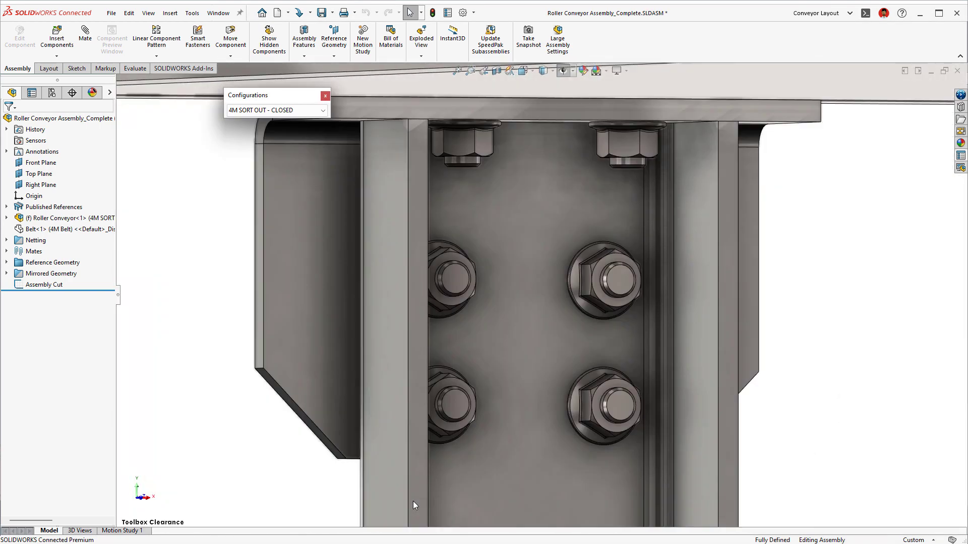
{"action": "left_click", "coordinate": [44, 285]}
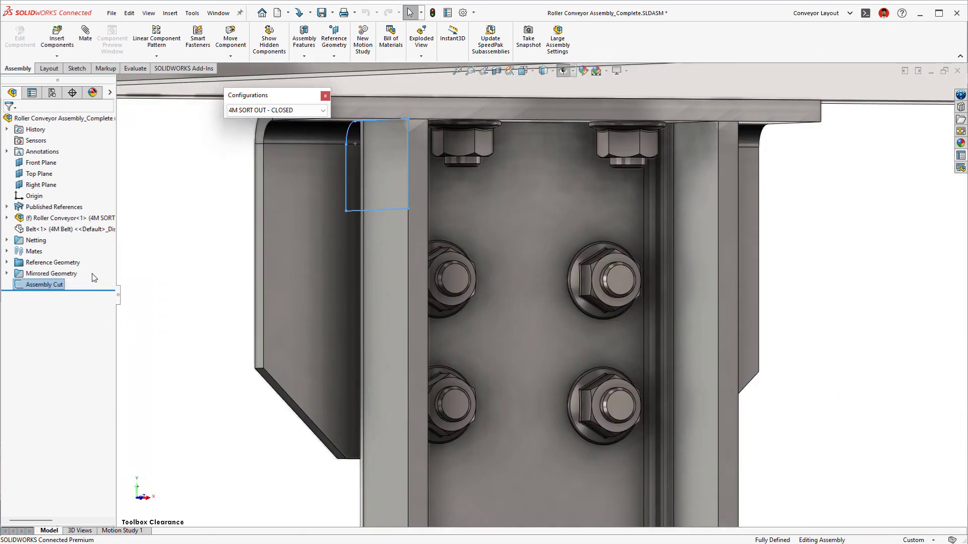
Cut-extrude the Assembly Cut sketch Up To Surface, ending at the frame's far face
{"action": "key", "text": "s"}
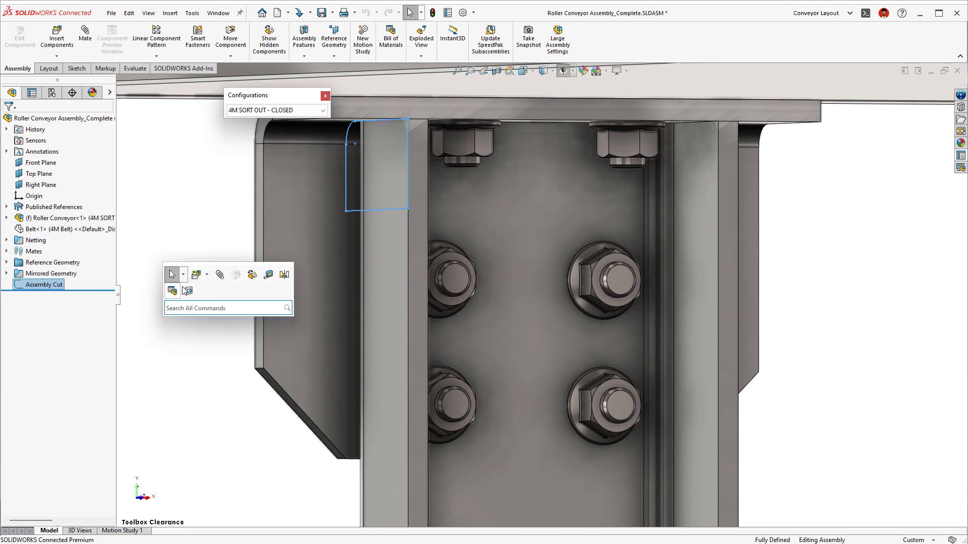
{"action": "left_click", "coordinate": [189, 292]}
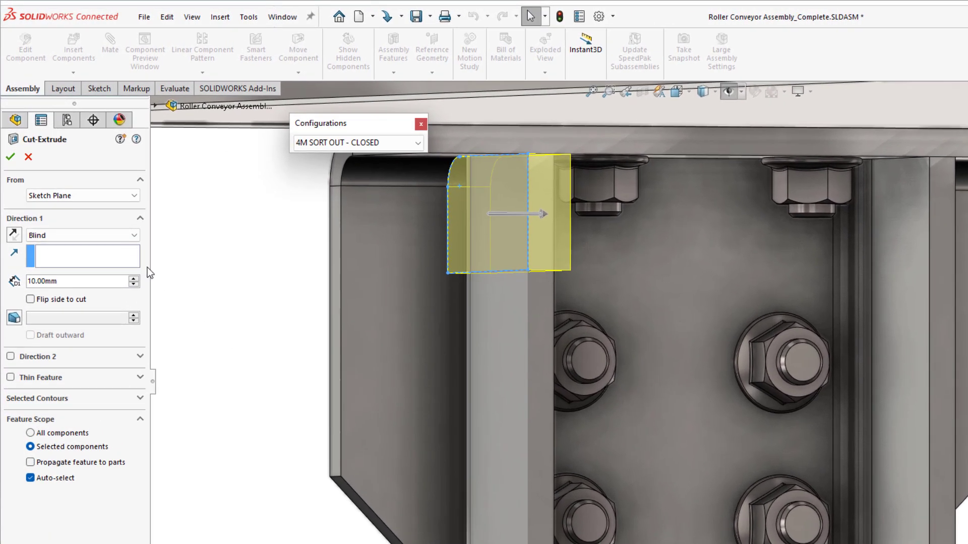
{"action": "left_click", "coordinate": [113, 236]}
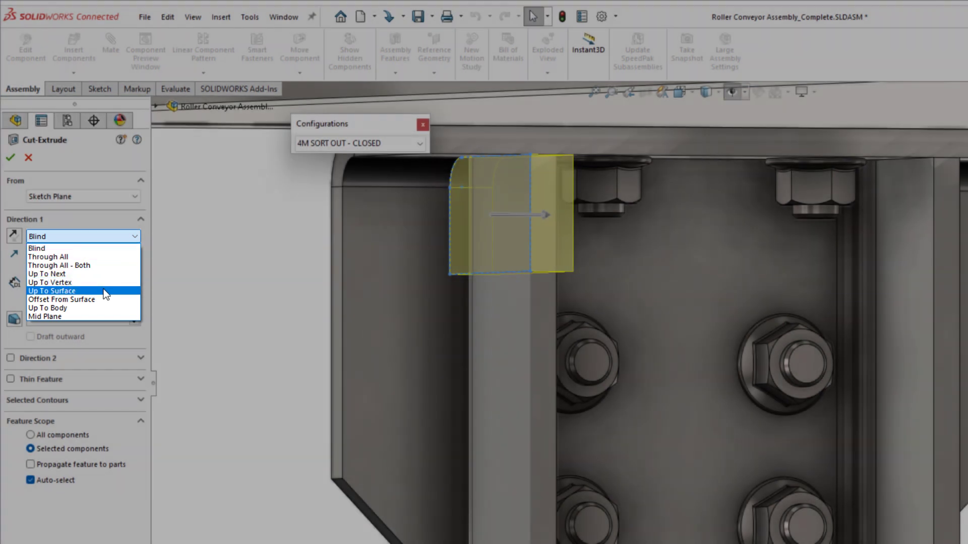
{"action": "left_click", "coordinate": [104, 291]}
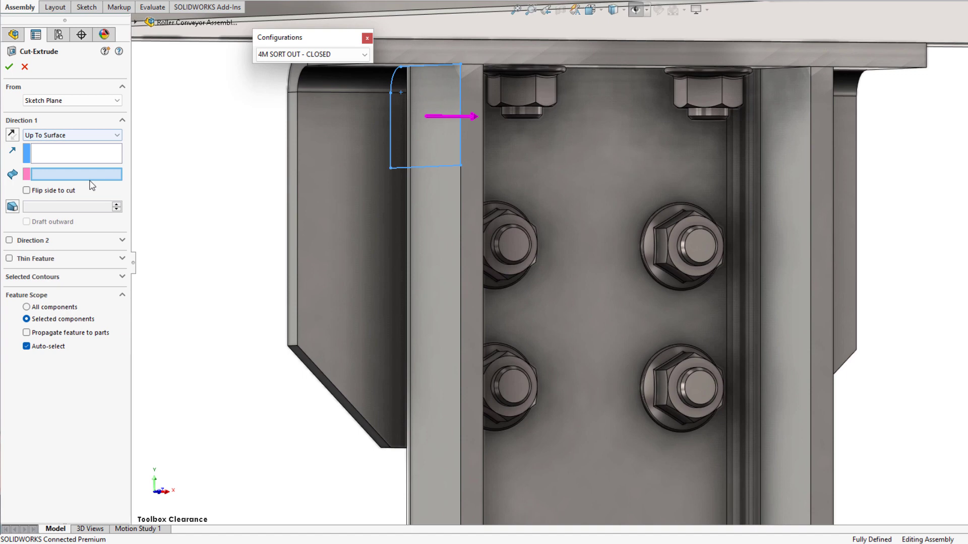
{"action": "right_click", "coordinate": [831, 193]}
{"action": "left_click", "coordinate": [851, 243]}
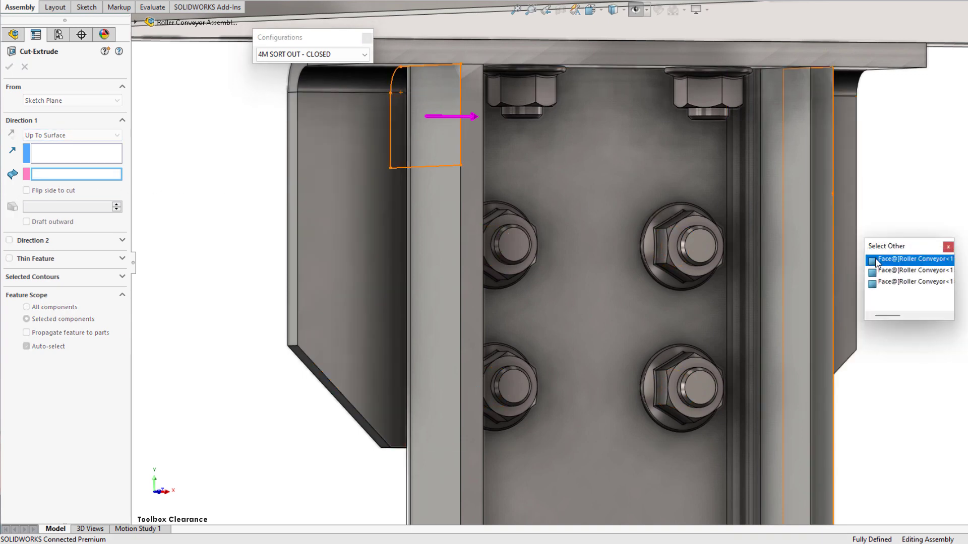
{"action": "left_click", "coordinate": [887, 316]}
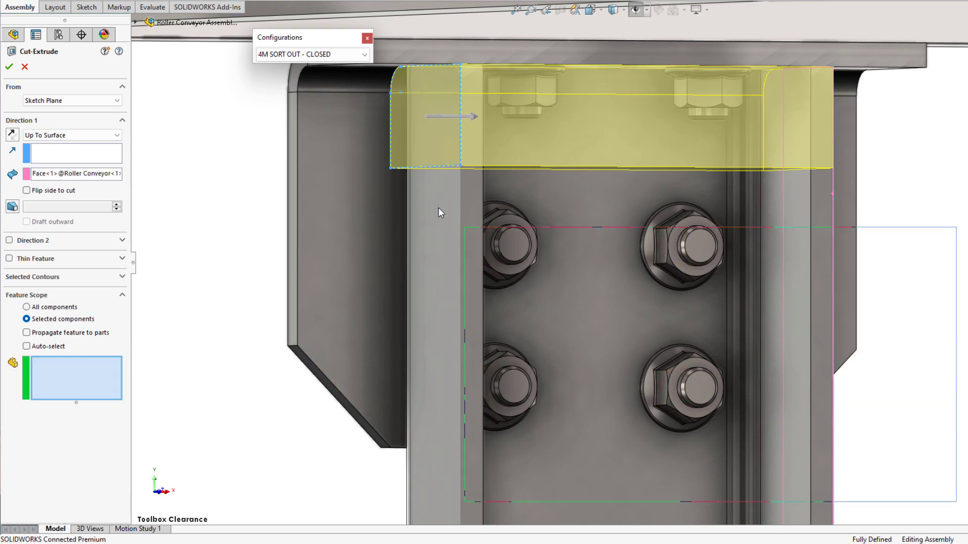
Apply the clearance cut to all roller conveyor components, propagated to parts, keeping all bodies
{"action": "key", "text": "ctrl+a"}
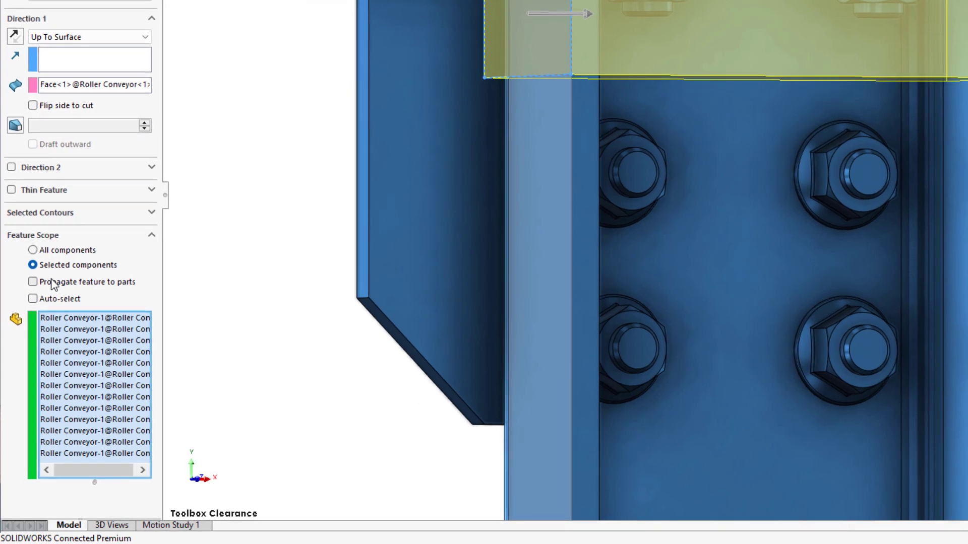
{"action": "left_click", "coordinate": [53, 282]}
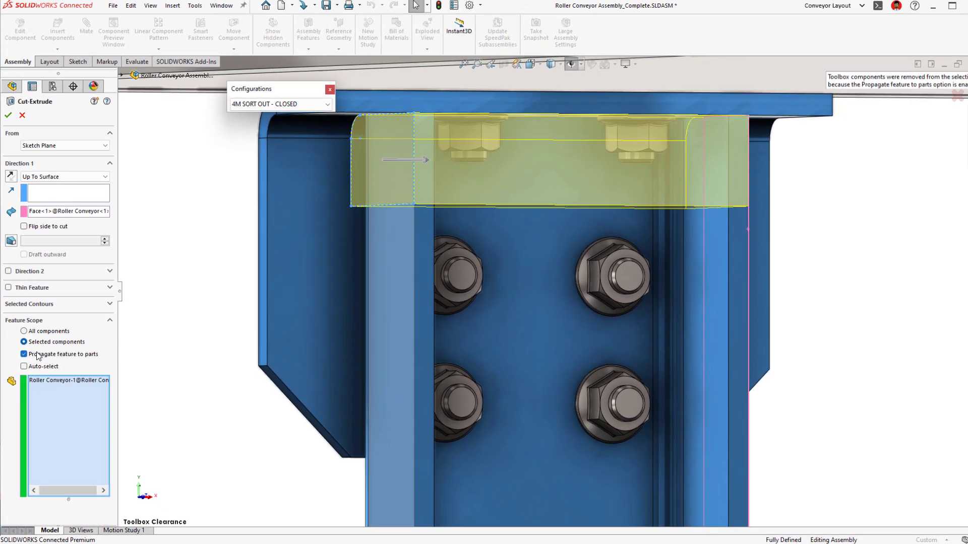
{"action": "left_click", "coordinate": [7, 122]}
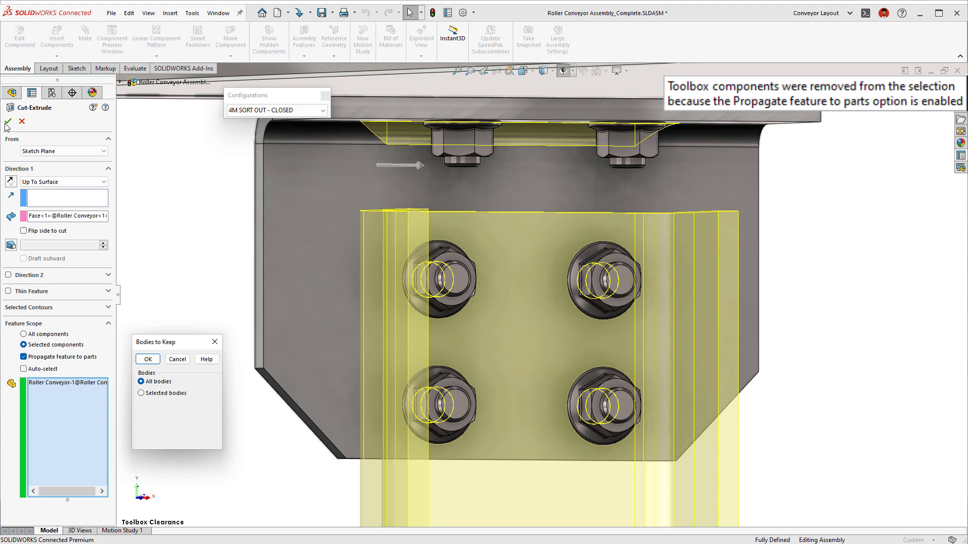
{"action": "left_click", "coordinate": [154, 361]}
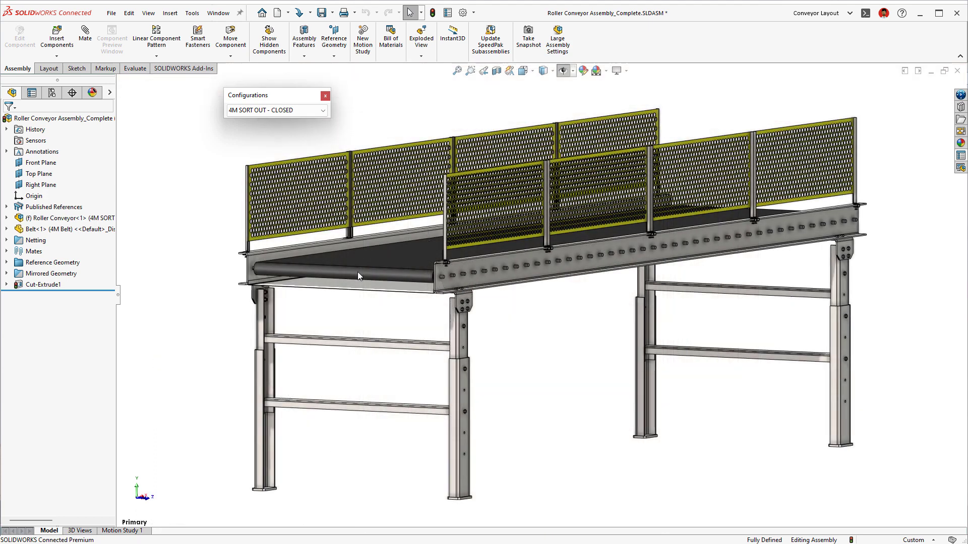
Preview the 8M SORT OUT - OPEN configuration with its published references shown and expanded
{"action": "left_click", "coordinate": [296, 111]}
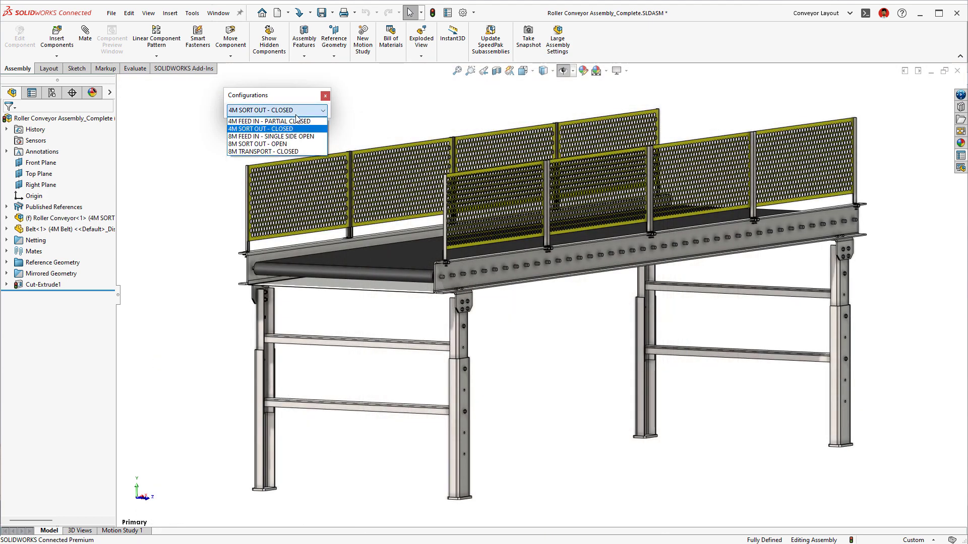
{"action": "left_click", "coordinate": [295, 145]}
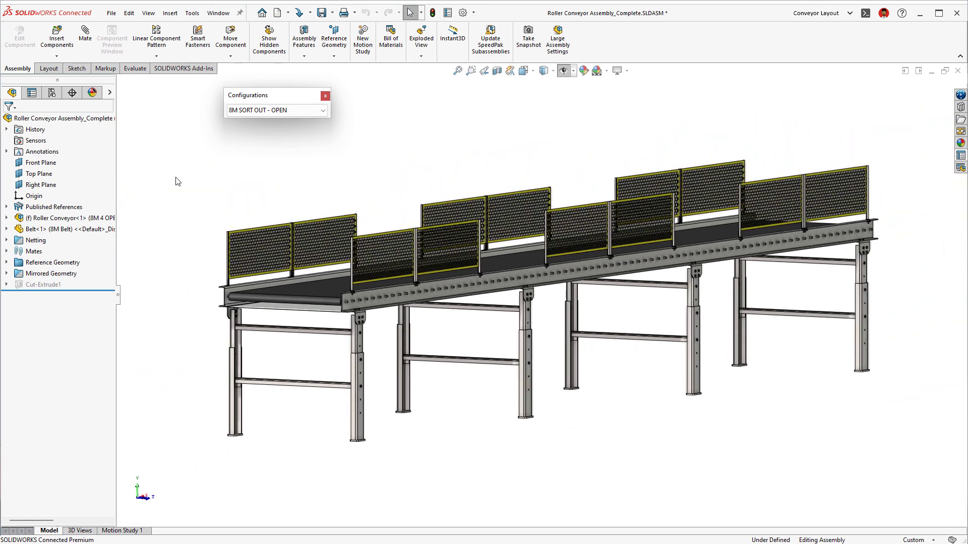
{"action": "left_click", "coordinate": [53, 207]}
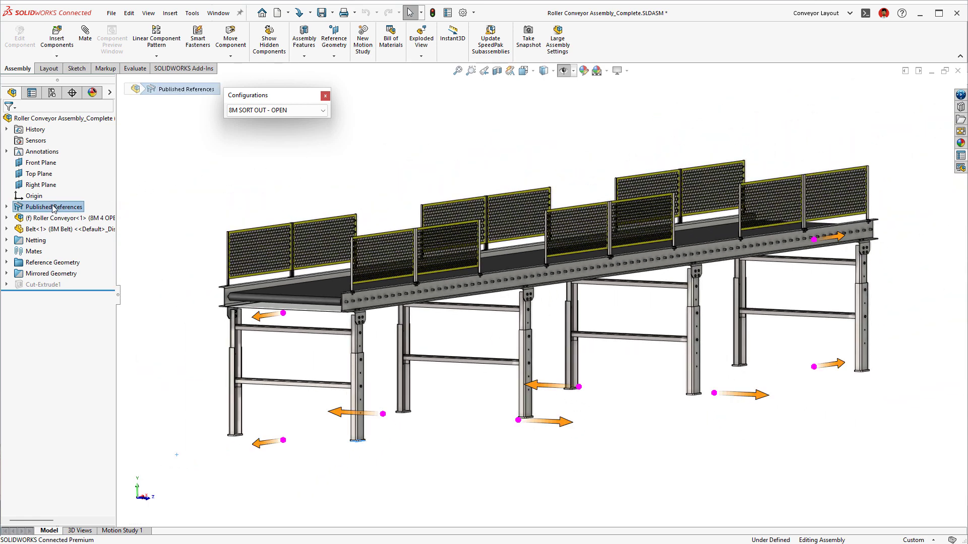
{"action": "left_click", "coordinate": [10, 208]}
Return to 4M SORT OUT - CLOSED and suppress published references Sort Conveyor 1 through 4
{"action": "left_click", "coordinate": [277, 111]}
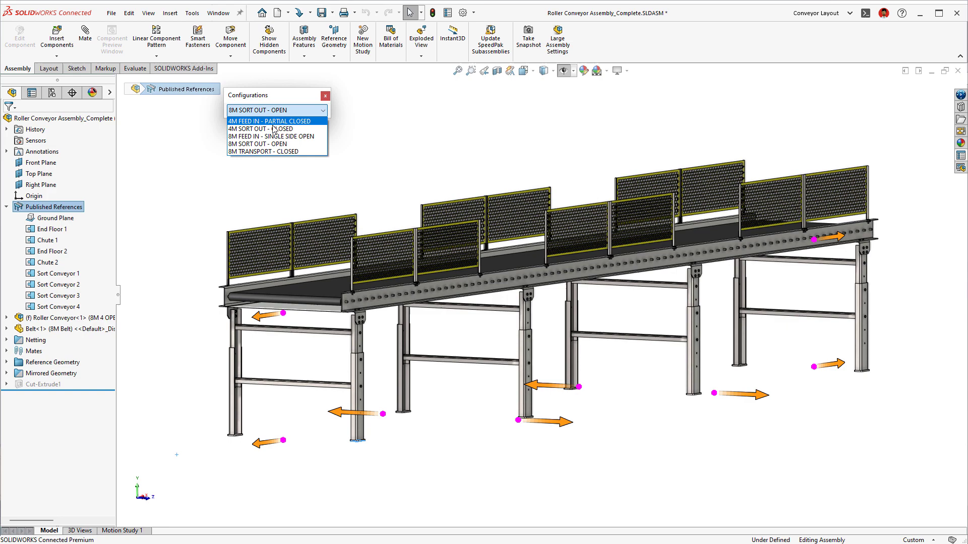
{"action": "left_click", "coordinate": [273, 129]}
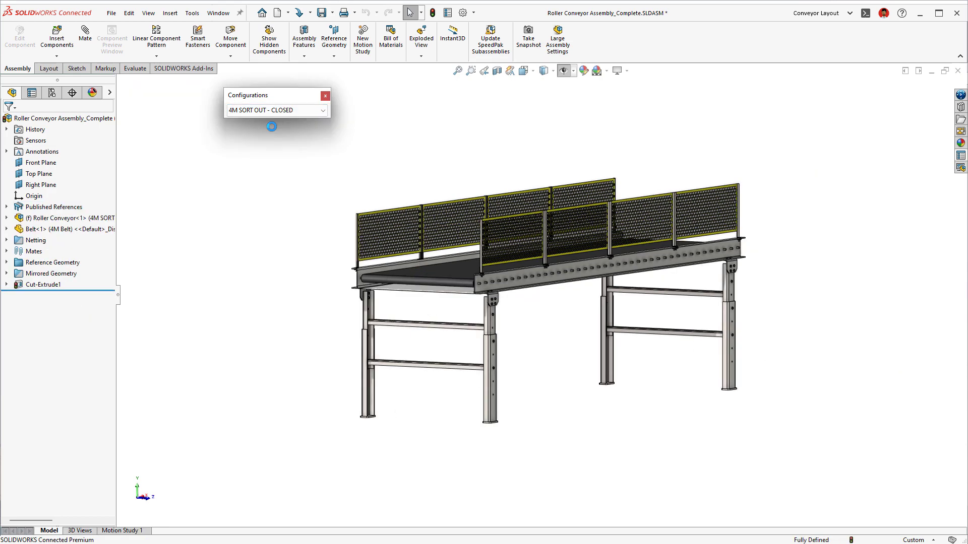
{"action": "left_click", "coordinate": [52, 207]}
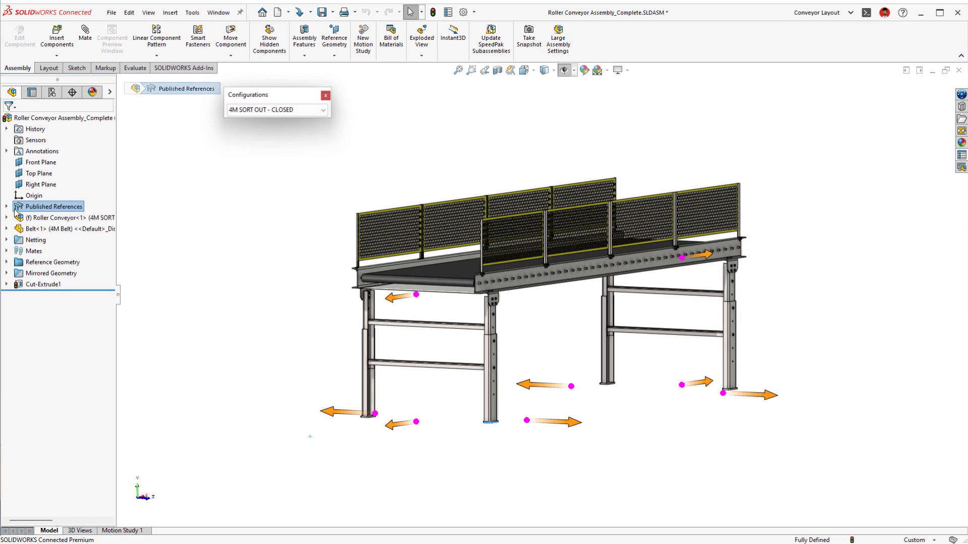
{"action": "double_click", "coordinate": [28, 209]}
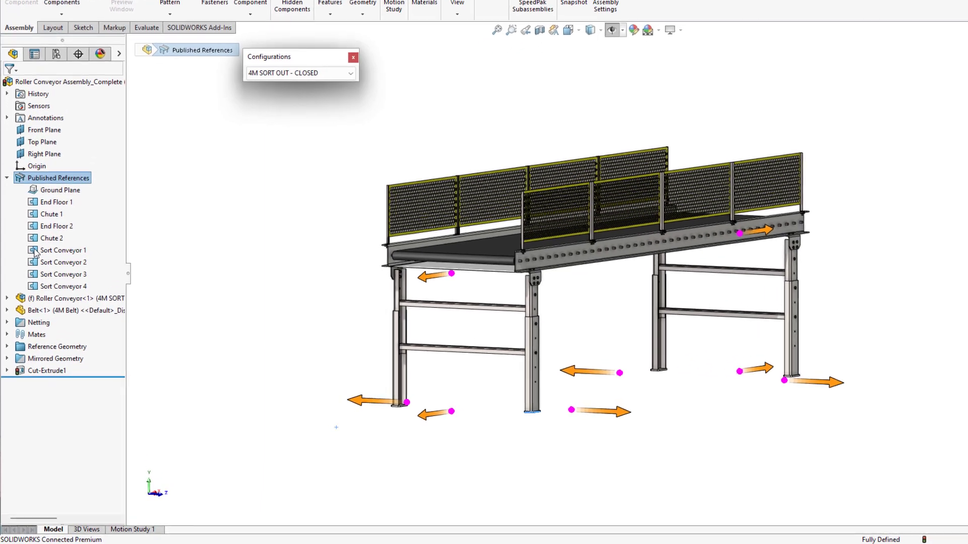
{"action": "left_click", "coordinate": [56, 259]}
{"action": "left_click", "coordinate": [40, 294], "text": "shift"}
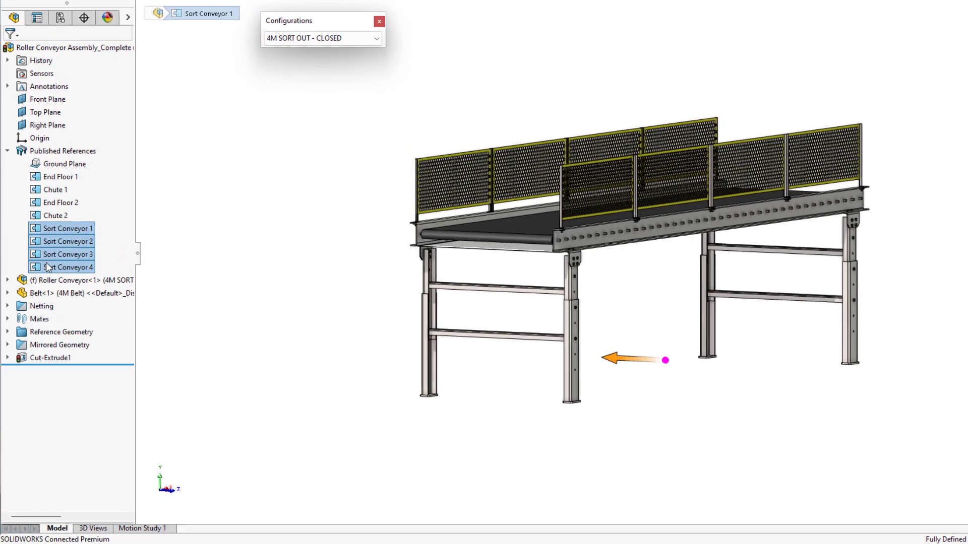
{"action": "right_click", "coordinate": [46, 262]}
{"action": "left_click", "coordinate": [62, 229]}
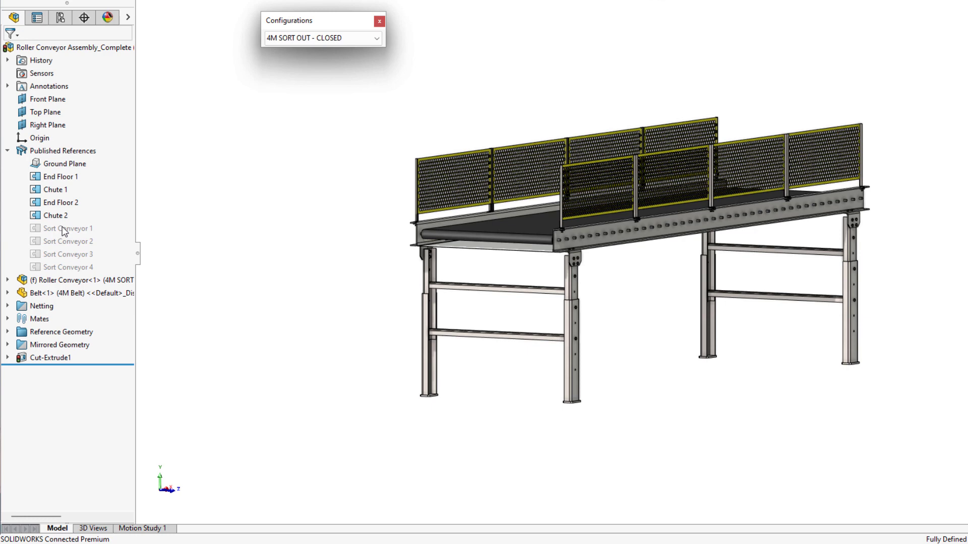
{"action": "key", "text": "ctrl+Tab"}
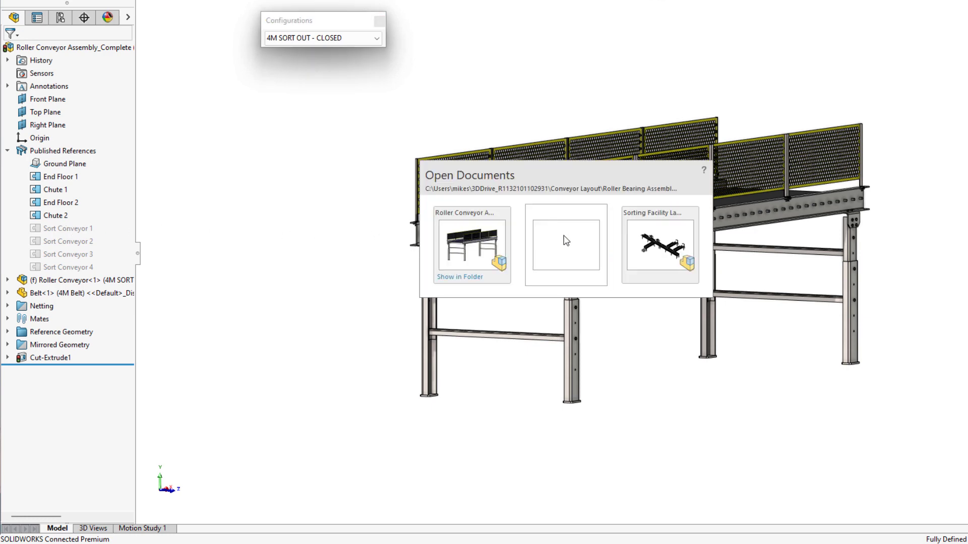
Bring the Sorting Facility Layout assembly to the front and close the Configurations box
{"action": "left_click", "coordinate": [658, 243]}
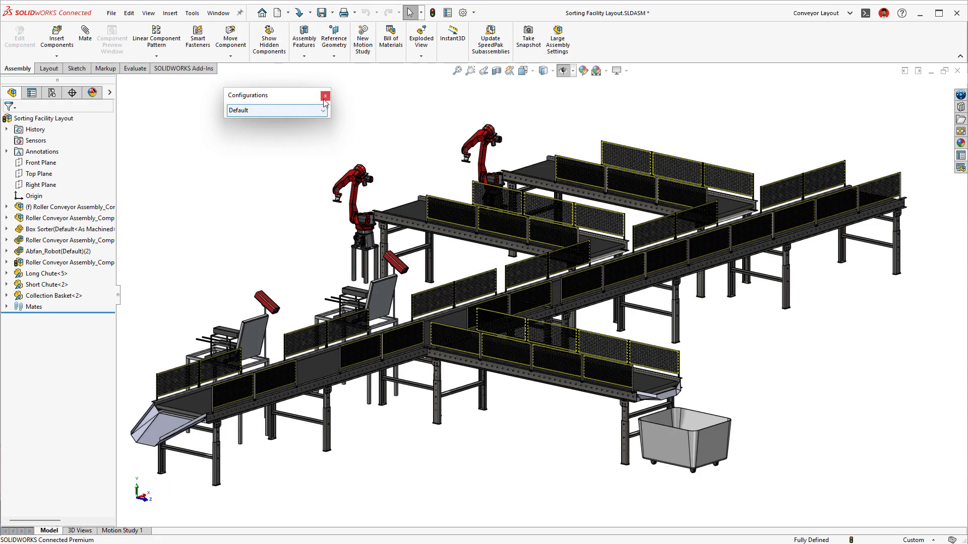
{"action": "left_click", "coordinate": [324, 100]}
Insert Roller Conveyor Assembly_Complete, snapping it onto a layout connection point
{"action": "key", "text": "s"}
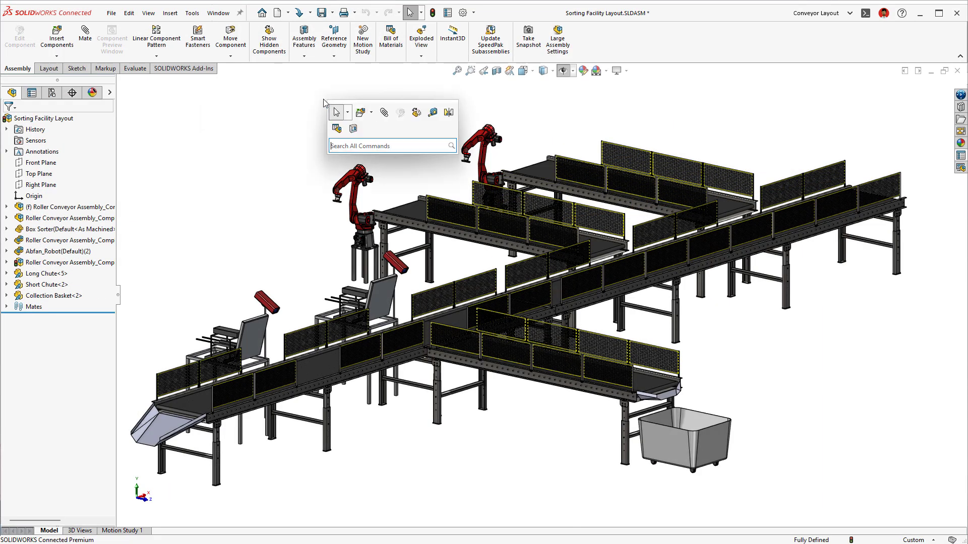
{"action": "left_click", "coordinate": [359, 113]}
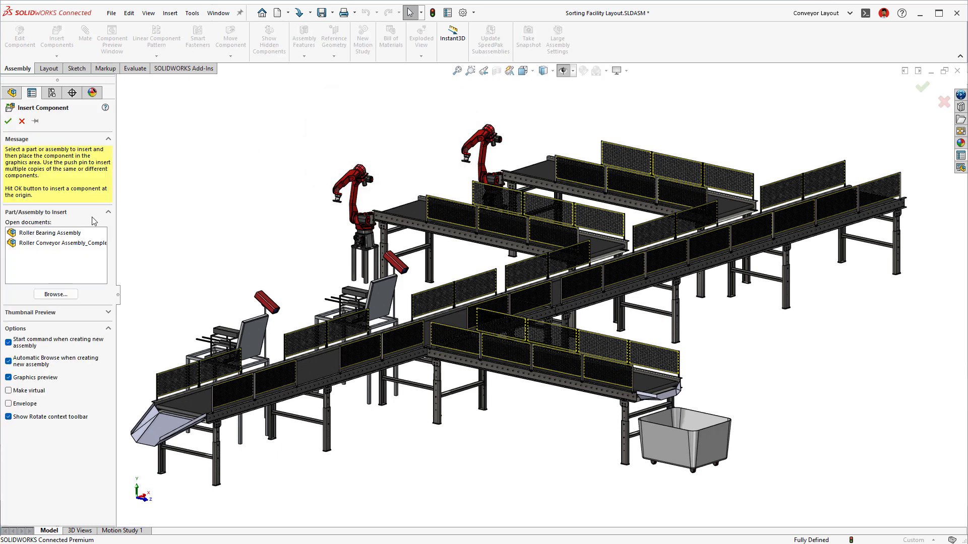
{"action": "left_click", "coordinate": [61, 243]}
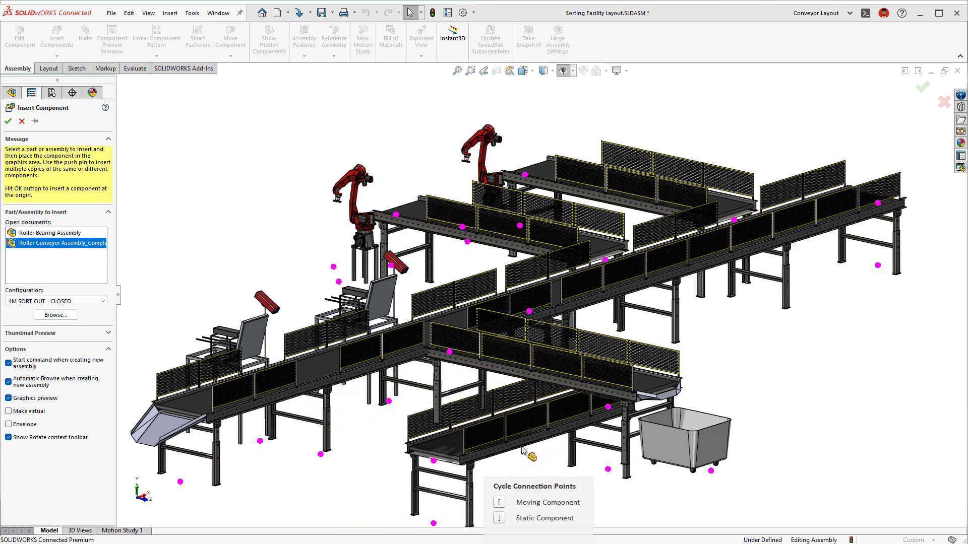
{"action": "left_click", "coordinate": [492, 327]}
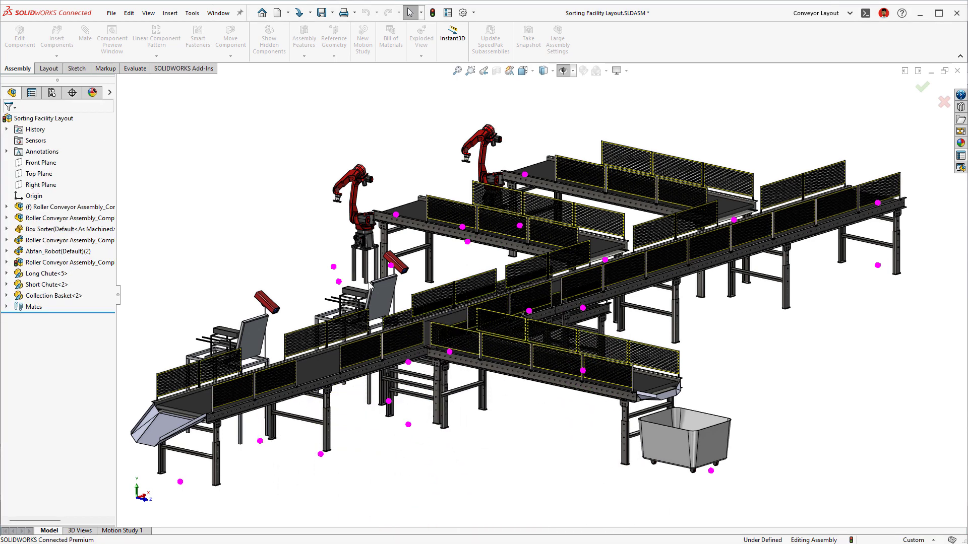
Isolate the 8M Box Sorting Conveyor, attach a second roller conveyor beside it, then show all components
{"action": "left_click", "coordinate": [109, 92]}
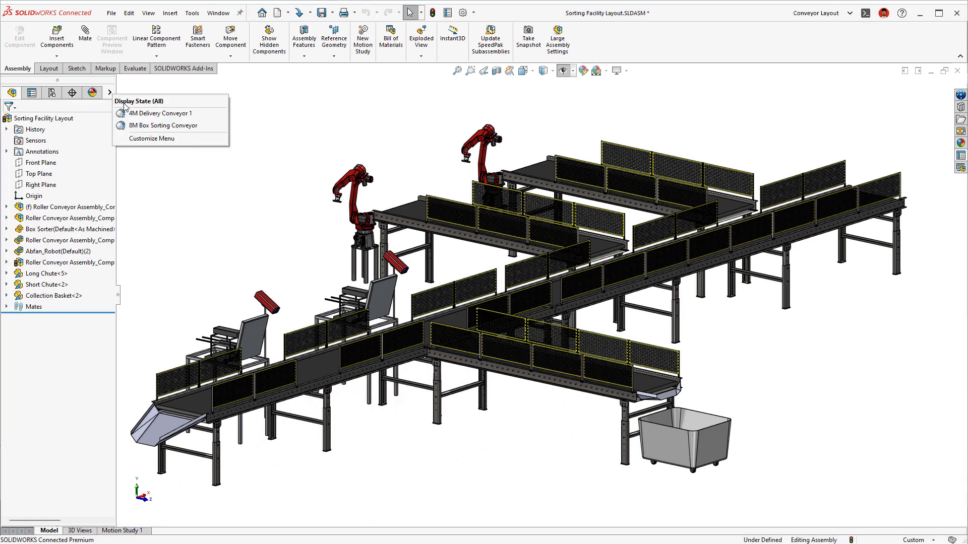
{"action": "left_click", "coordinate": [140, 125]}
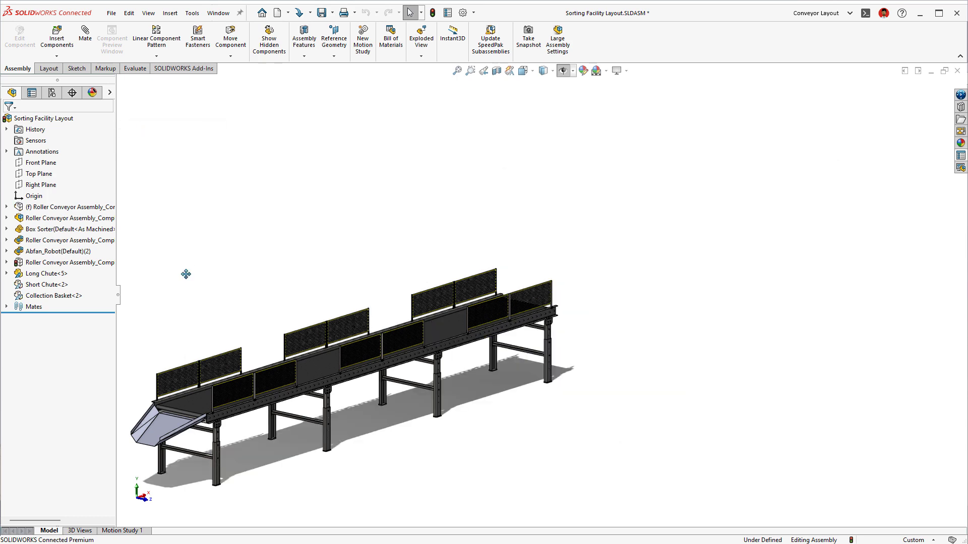
{"action": "middle_click_drag", "start_coordinate": [186, 274], "coordinate": [283, 174], "text": "ctrl"}
{"action": "key", "text": "s"}
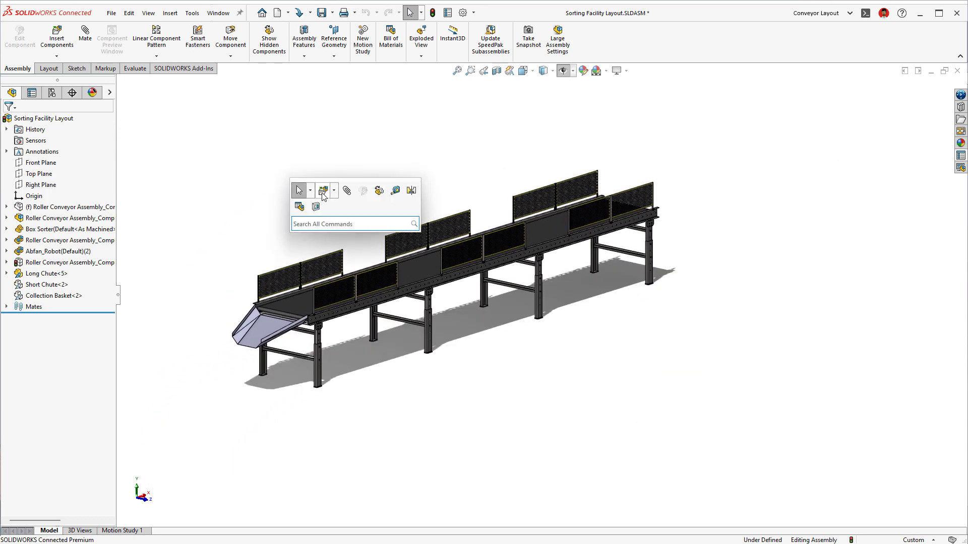
{"action": "left_click", "coordinate": [323, 192]}
{"action": "left_click", "coordinate": [75, 246]}
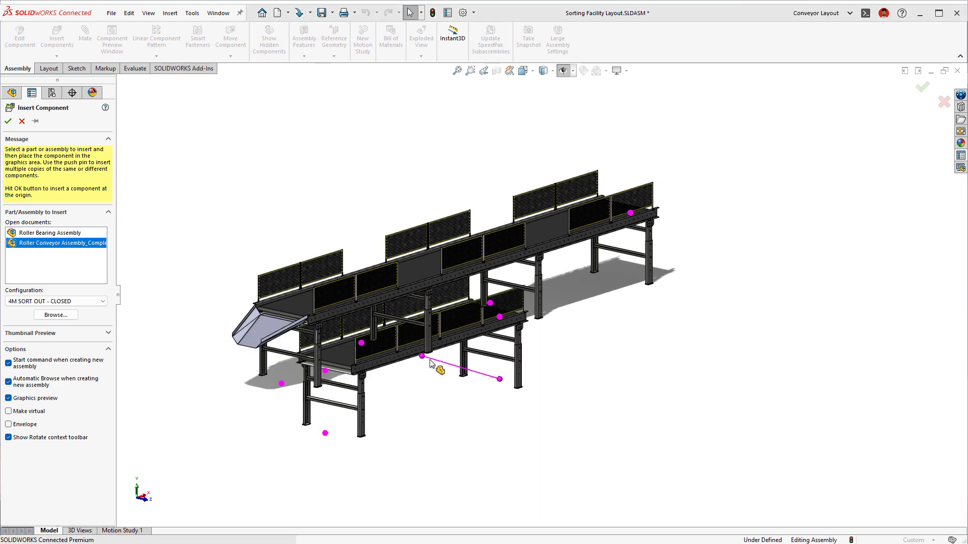
{"action": "left_click", "coordinate": [474, 364]}
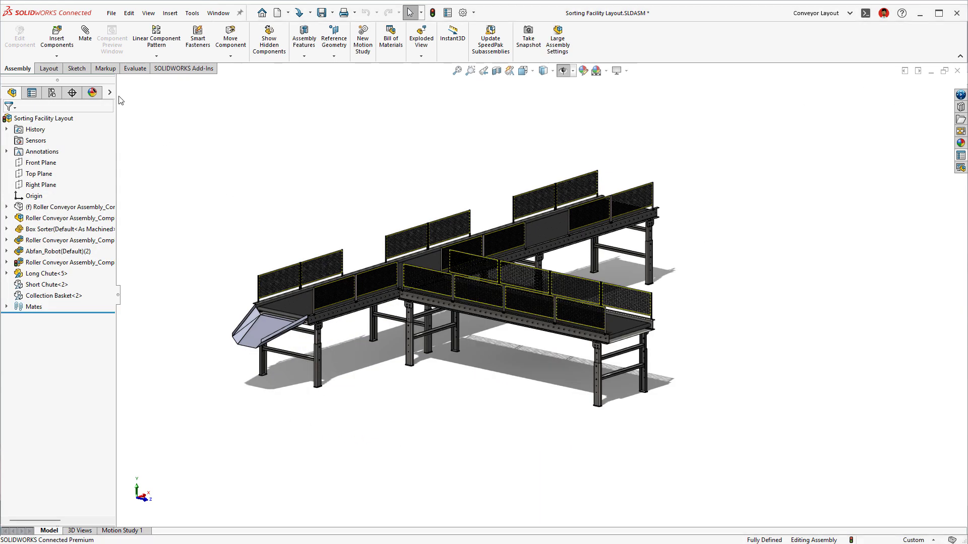
{"action": "left_click", "coordinate": [133, 110]}
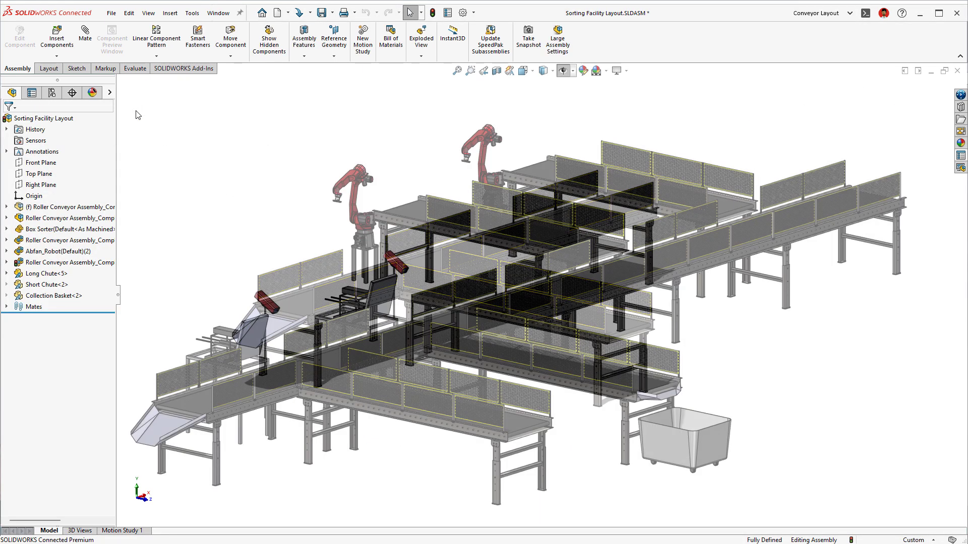
Open Assembly Visualization and sort the layout's components by Total Weight
{"action": "left_click", "coordinate": [130, 70]}
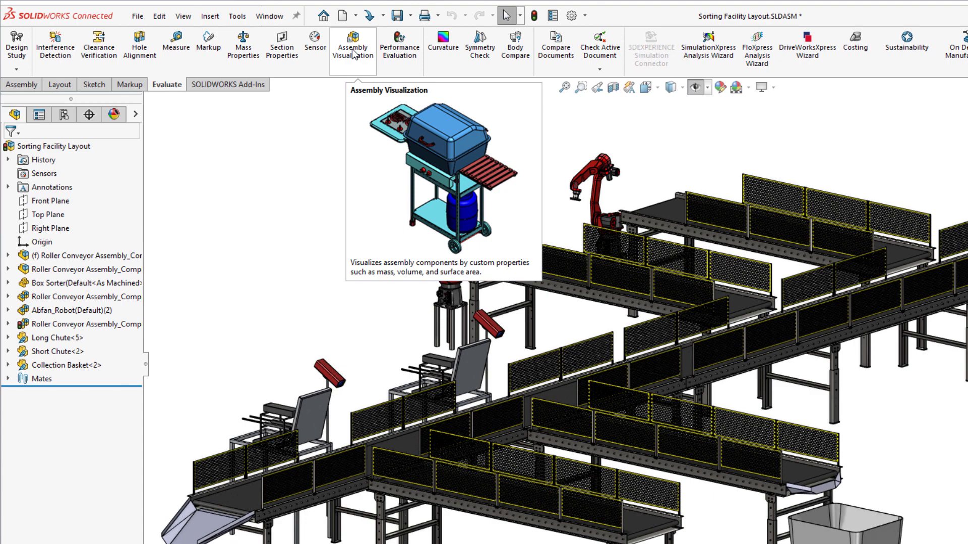
{"action": "left_click", "coordinate": [353, 51]}
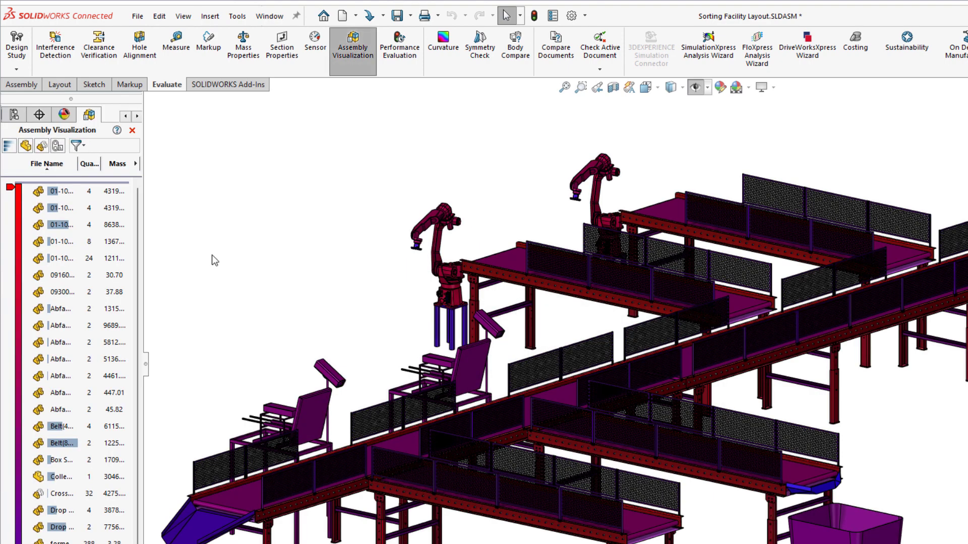
{"action": "left_click_drag", "start_coordinate": [146, 367], "coordinate": [292, 352]}
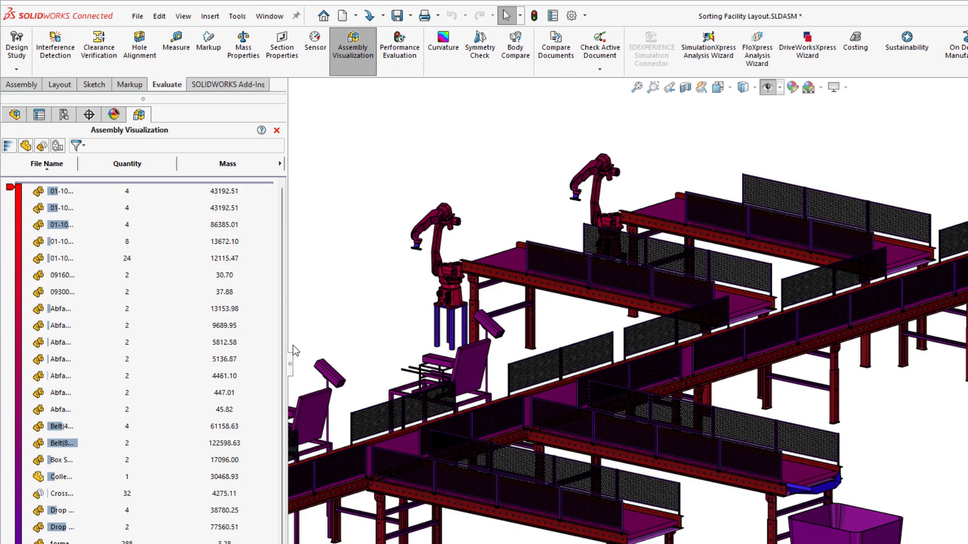
{"action": "left_click", "coordinate": [281, 164]}
{"action": "left_click", "coordinate": [307, 162]}
{"action": "left_click", "coordinate": [252, 165]}
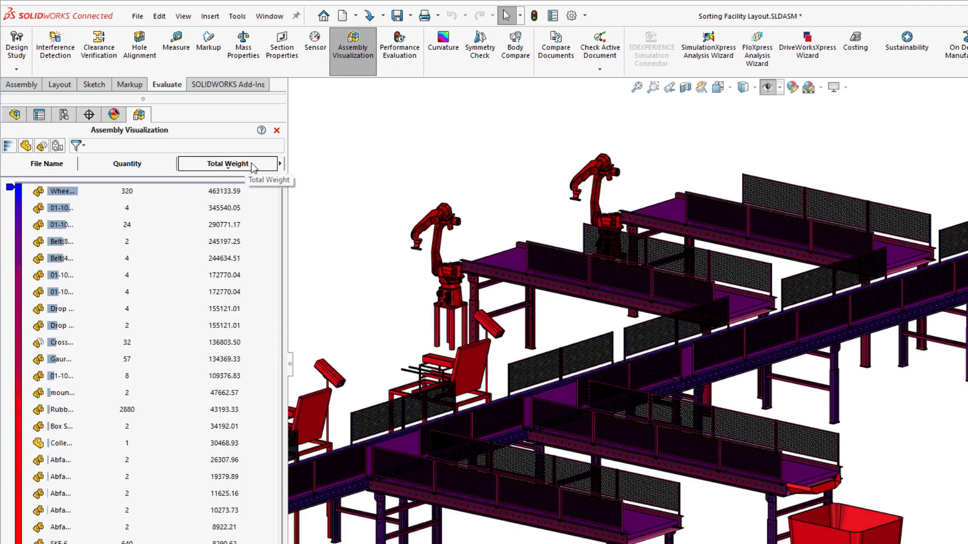
Add a second Mass column and start defining a custom column property
{"action": "left_click", "coordinate": [281, 164]}
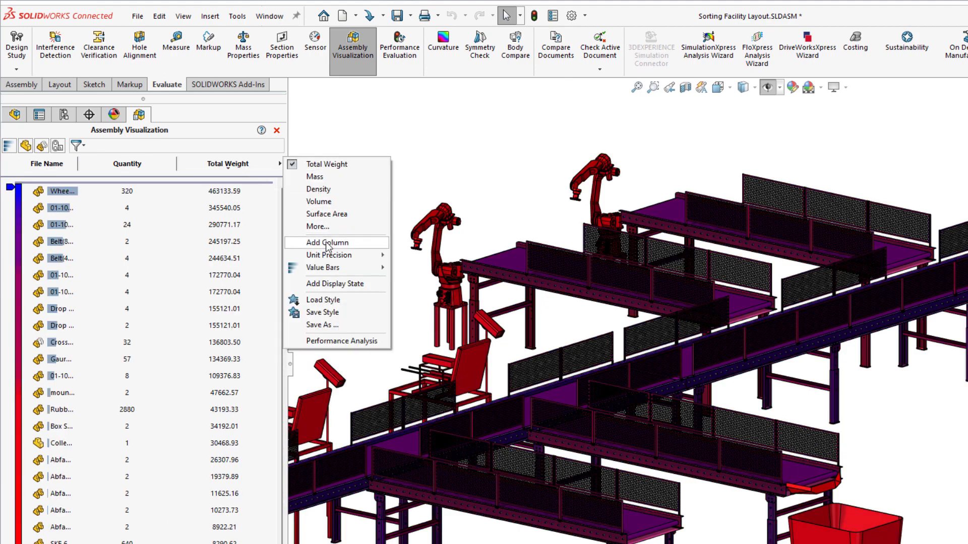
{"action": "left_click", "coordinate": [327, 243]}
{"action": "left_click", "coordinate": [280, 164]}
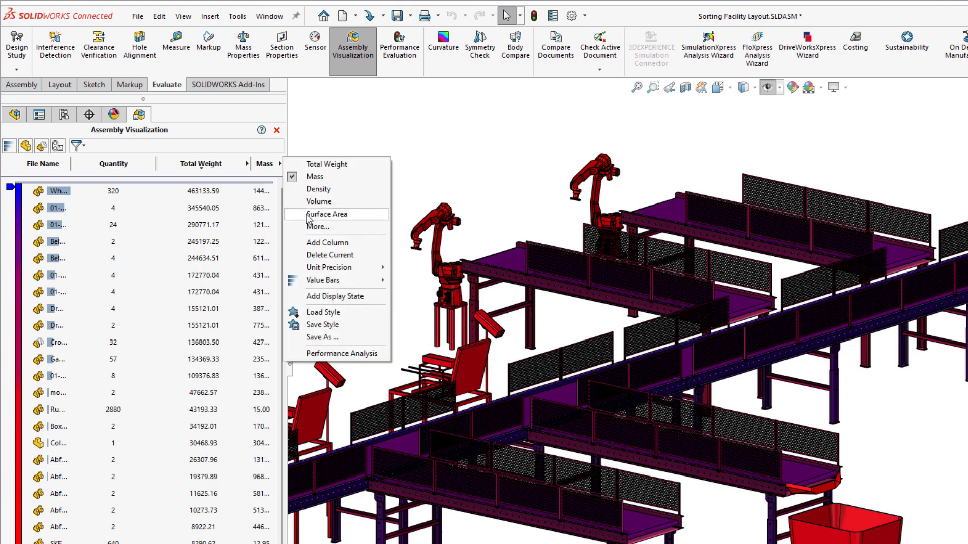
{"action": "left_click", "coordinate": [310, 227]}
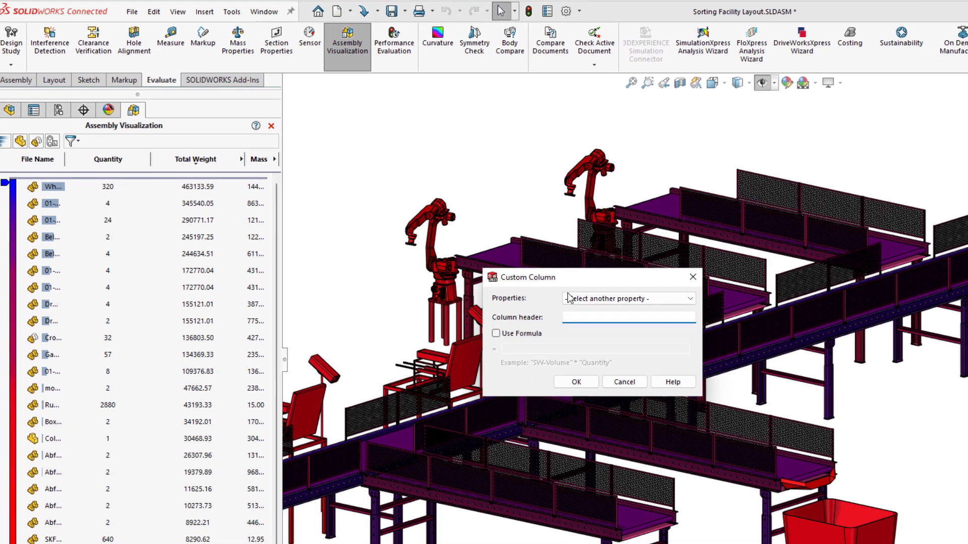
{"action": "left_click", "coordinate": [578, 304]}
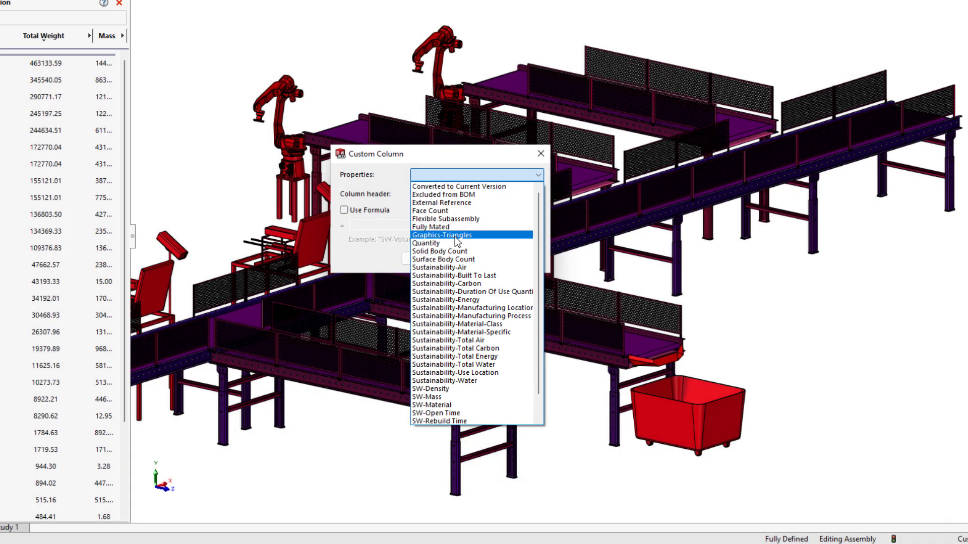
Add a Graphics-Triangles custom column and sort the components by triangle count
{"action": "left_click", "coordinate": [455, 237]}
{"action": "left_click", "coordinate": [438, 260]}
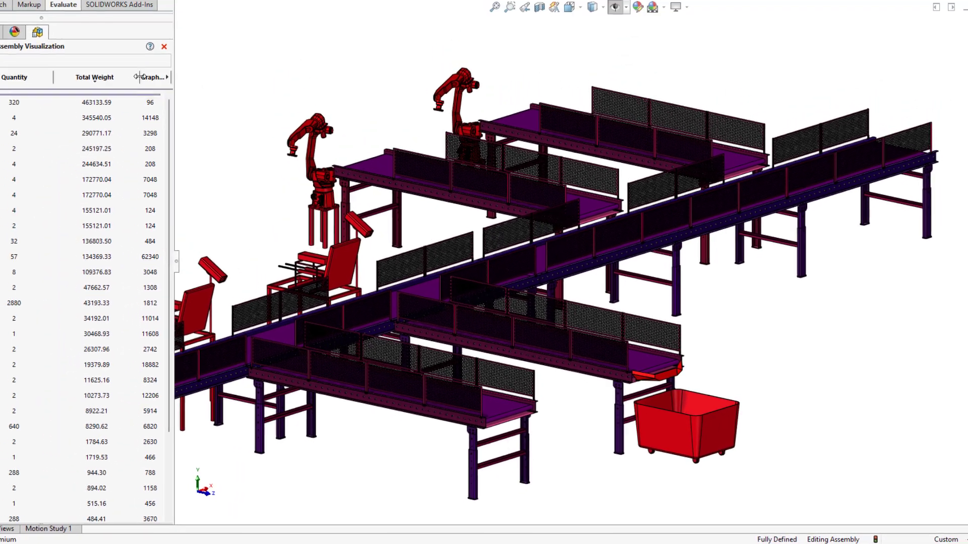
{"action": "left_click", "coordinate": [154, 76]}
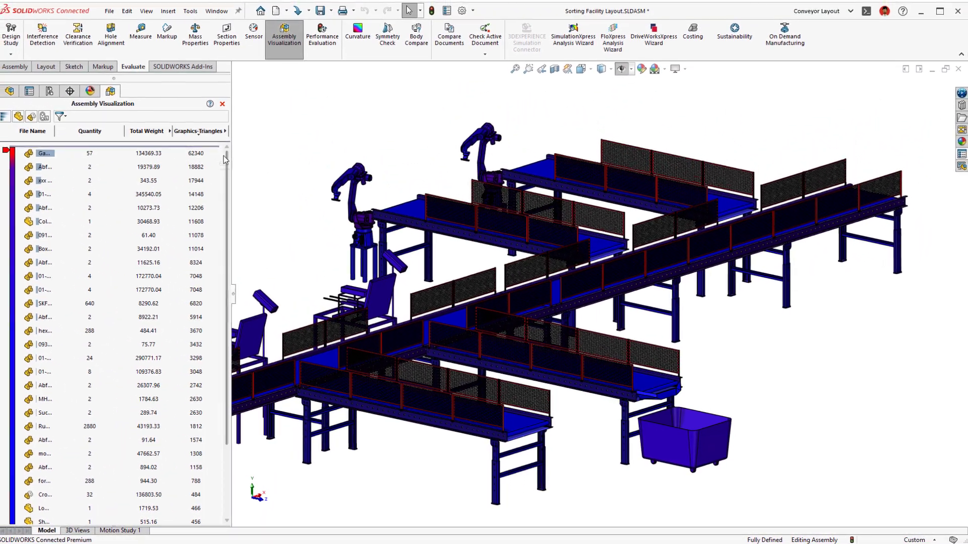
Hide the components falling below the chosen triangle count
{"action": "left_click_drag", "start_coordinate": [225, 159], "coordinate": [213, 296]}
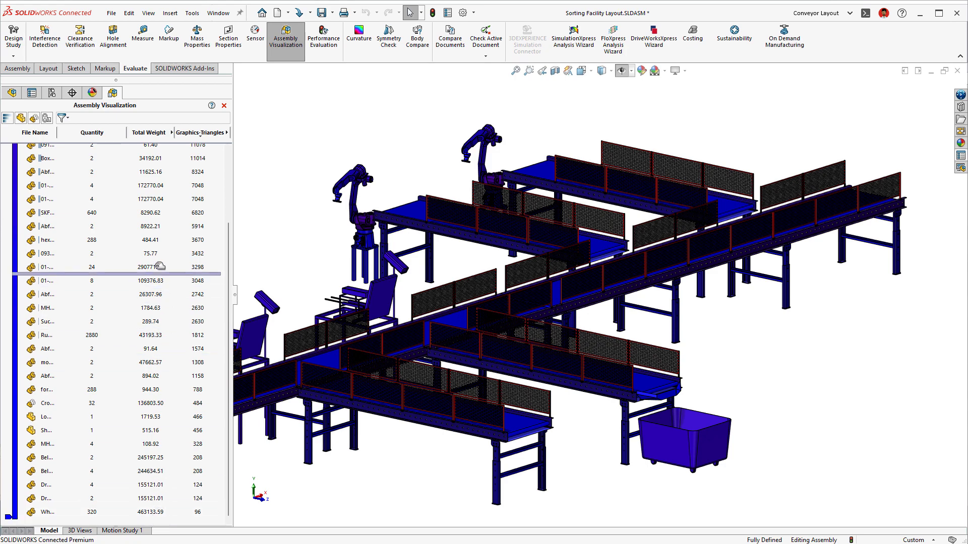
{"action": "left_click_drag", "start_coordinate": [151, 212], "coordinate": [151, 213]}
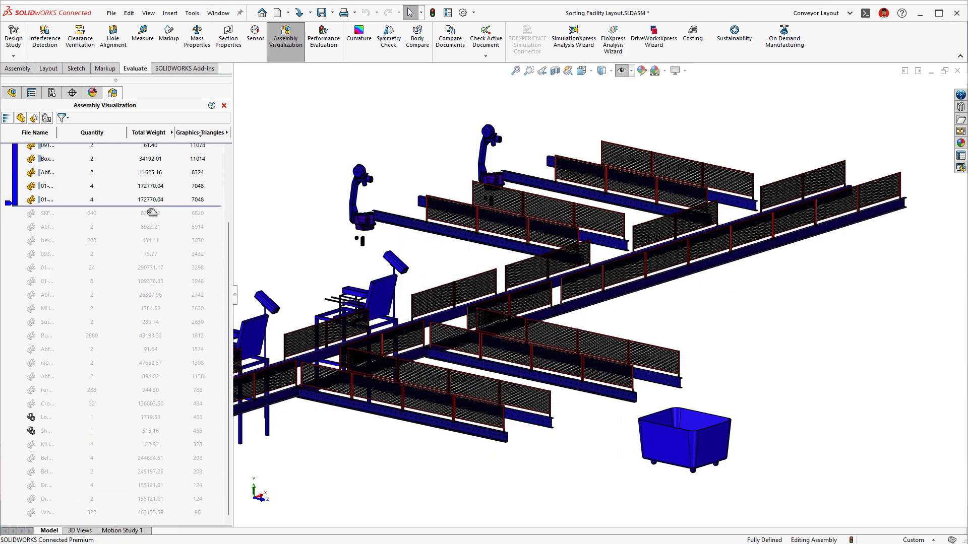
{"action": "middle_click_drag", "start_coordinate": [255, 216], "coordinate": [387, 174], "text": "shift"}
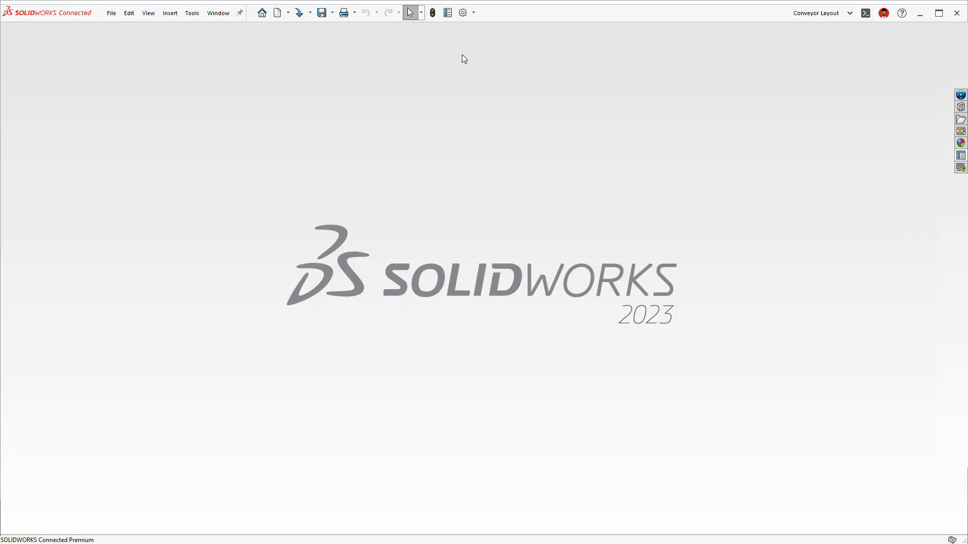
Review the Performance system options, then open Sorting Facility Layout_Final.SLDASM
{"action": "left_click", "coordinate": [463, 13]}
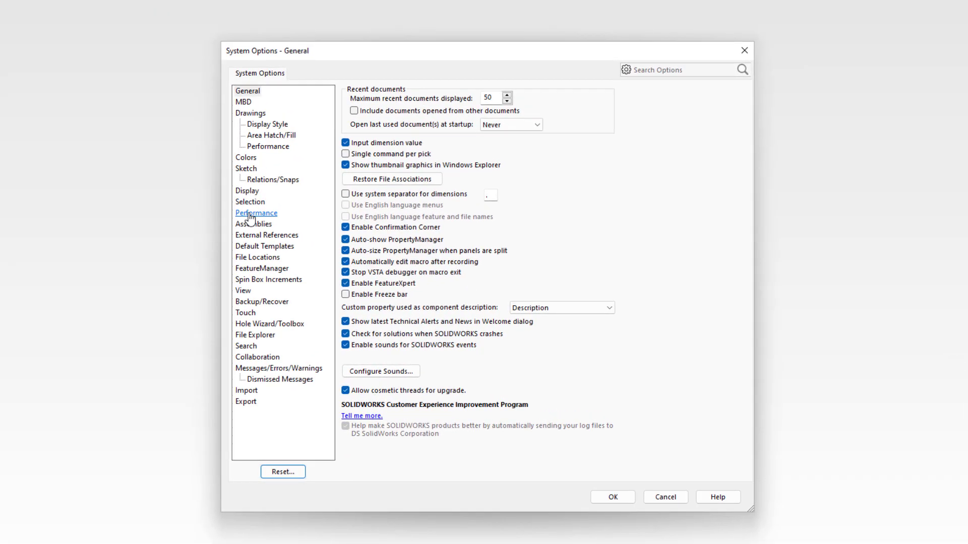
{"action": "left_click", "coordinate": [250, 214]}
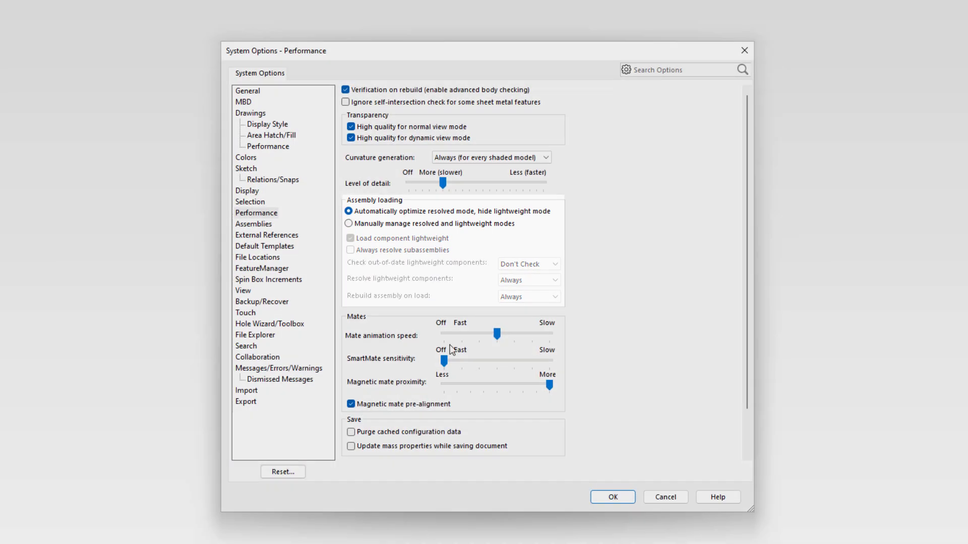
{"action": "left_click", "coordinate": [612, 496]}
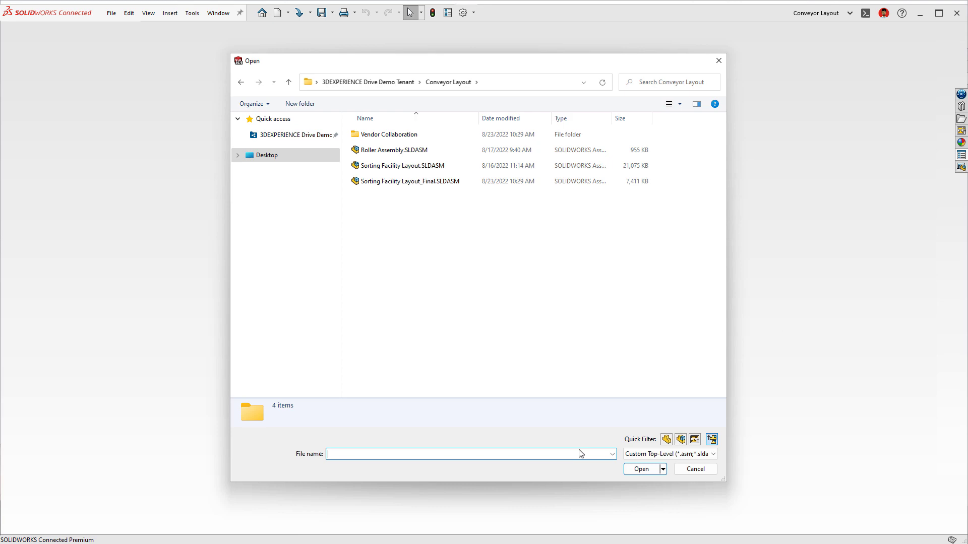
{"action": "left_click", "coordinate": [423, 182]}
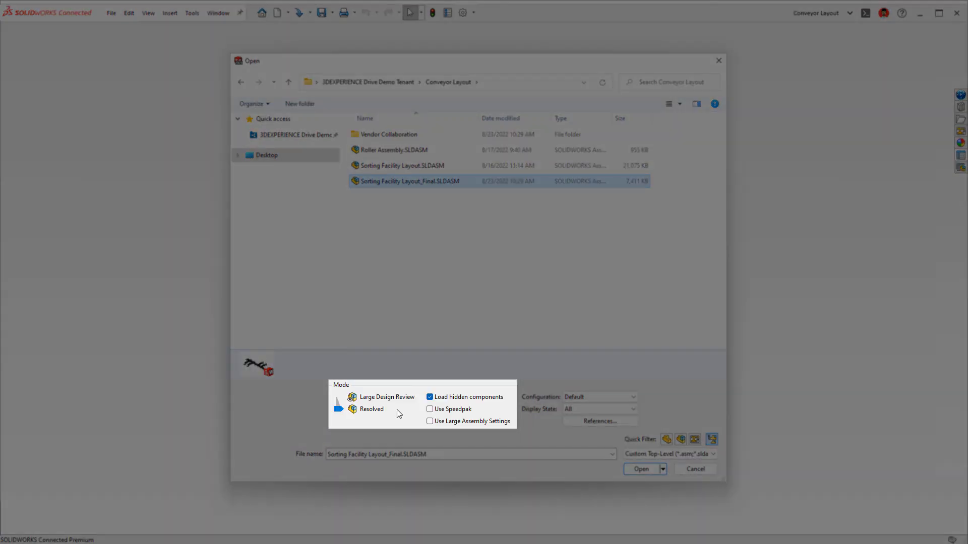
{"action": "left_click", "coordinate": [641, 469]}
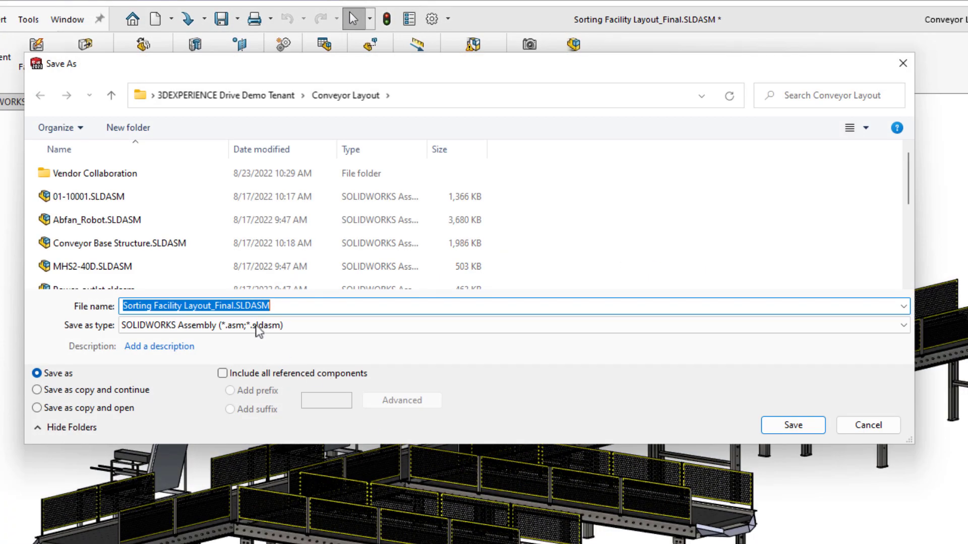
Save the layout as STEP AP214 with separate component files in Vendor Collaboration, then open it
{"action": "double_click", "coordinate": [83, 174]}
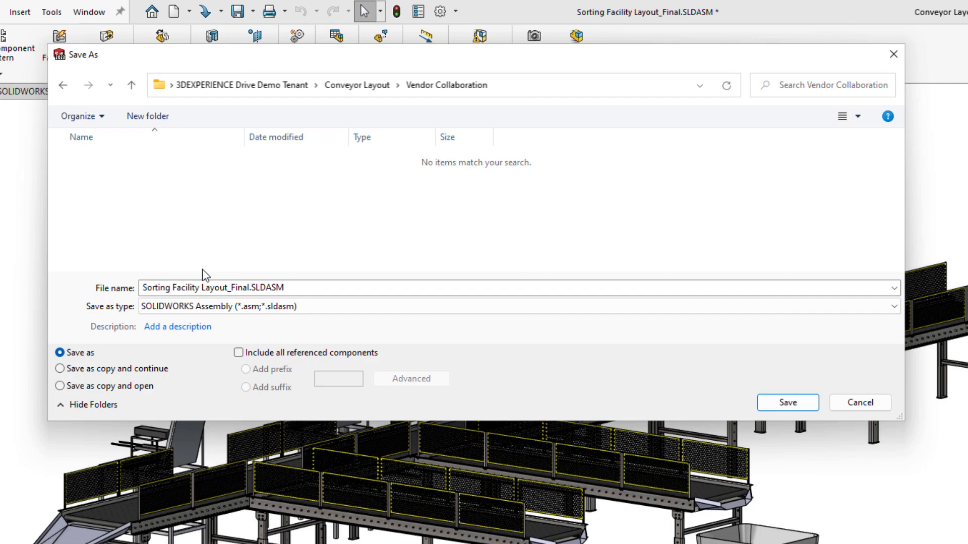
{"action": "left_click", "coordinate": [242, 306]}
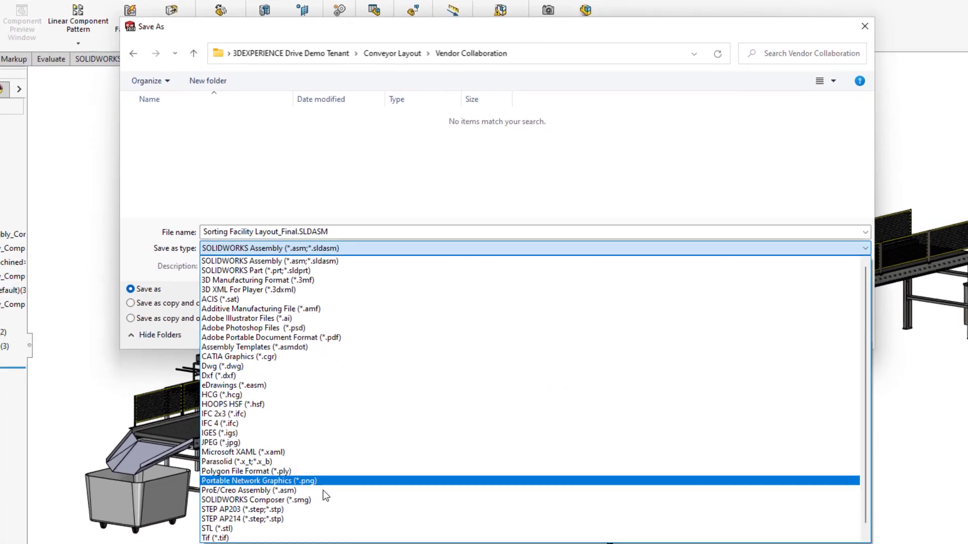
{"action": "key", "text": "Escape"}
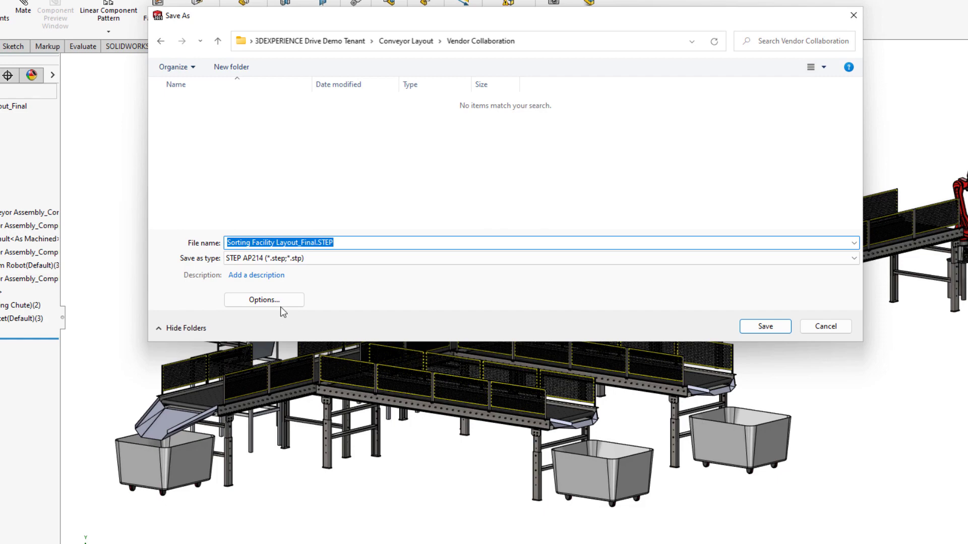
{"action": "left_click", "coordinate": [276, 301]}
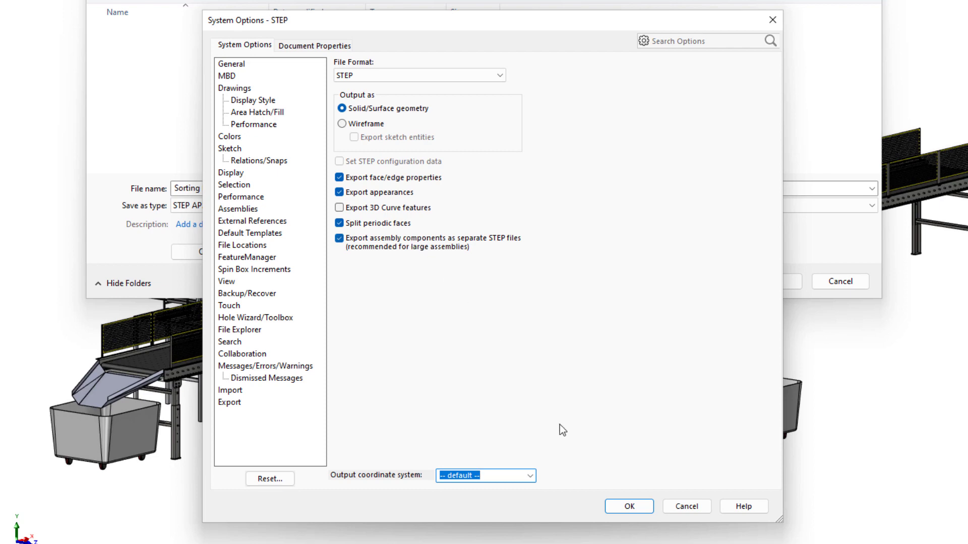
{"action": "left_click", "coordinate": [627, 507]}
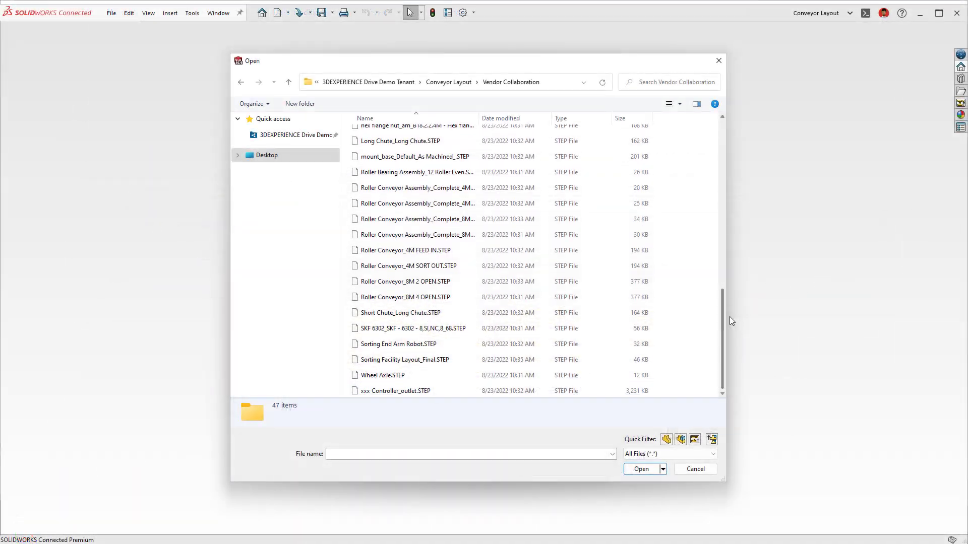
{"action": "left_click", "coordinate": [455, 361]}
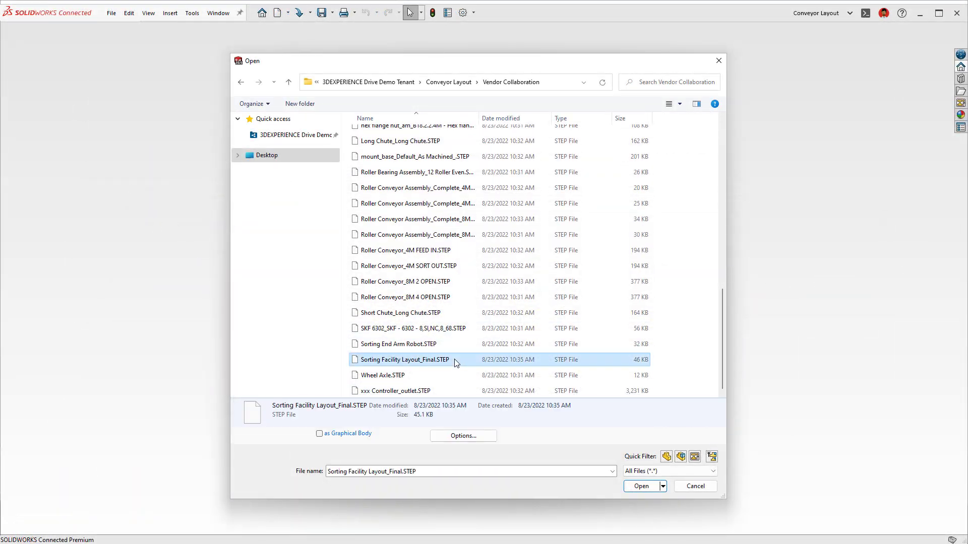
{"action": "left_click", "coordinate": [634, 488]}
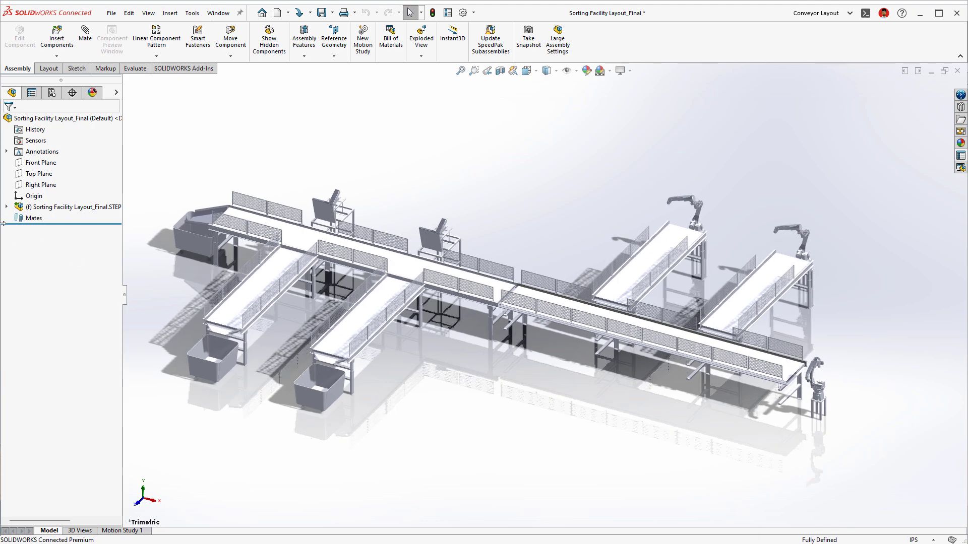
Expand the imported STEP assembly and its Roller Conveyor Assembly, then review Performance options
{"action": "left_click", "coordinate": [7, 207]}
{"action": "left_click", "coordinate": [18, 295]}
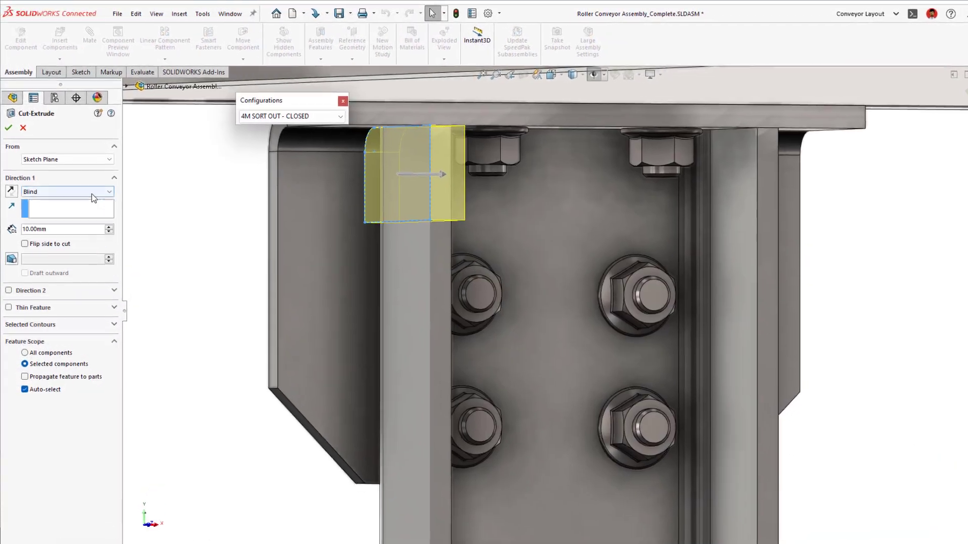
{"action": "left_click", "coordinate": [91, 194]}
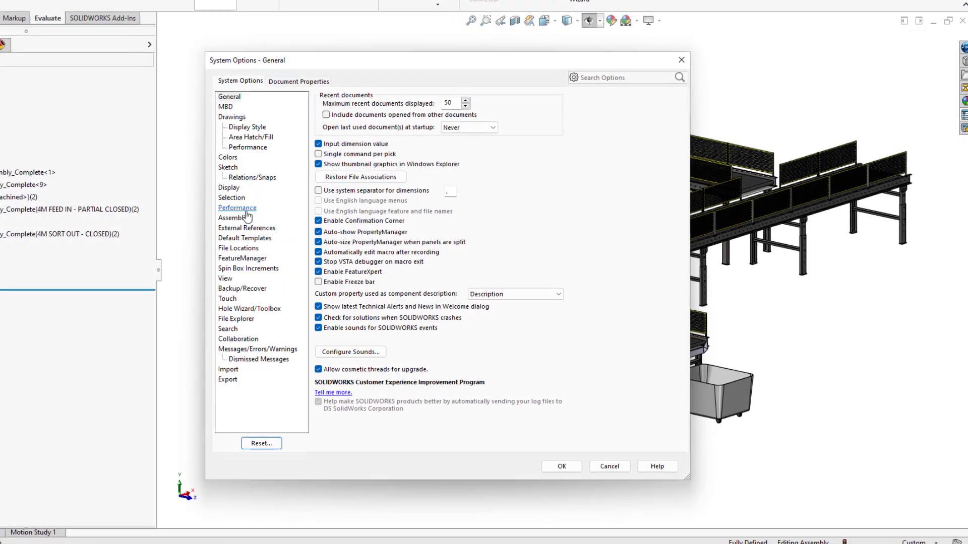
{"action": "left_click", "coordinate": [237, 207]}
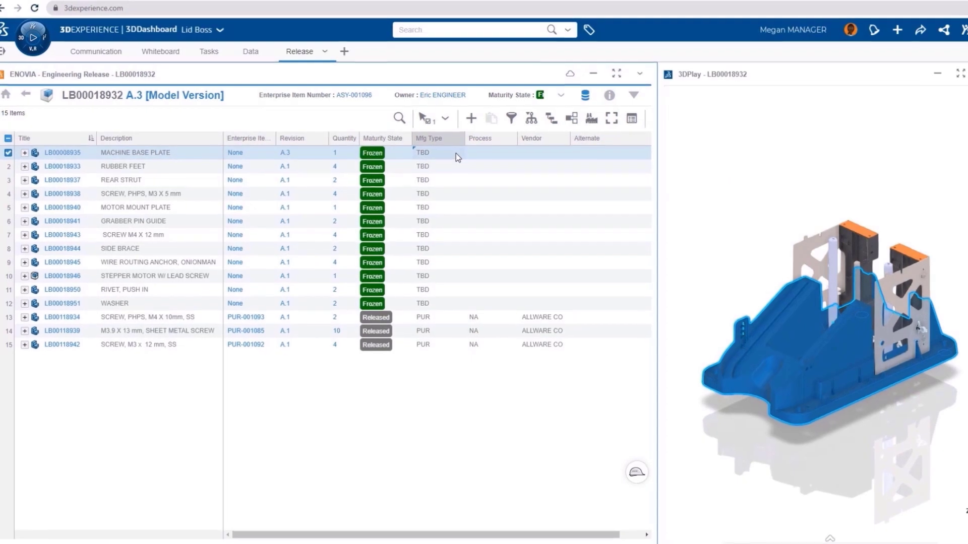
Set the first part's Mfg Type to MOL and Process to INJECTION, then colour by Time Constraint
{"action": "left_click", "coordinate": [456, 153]}
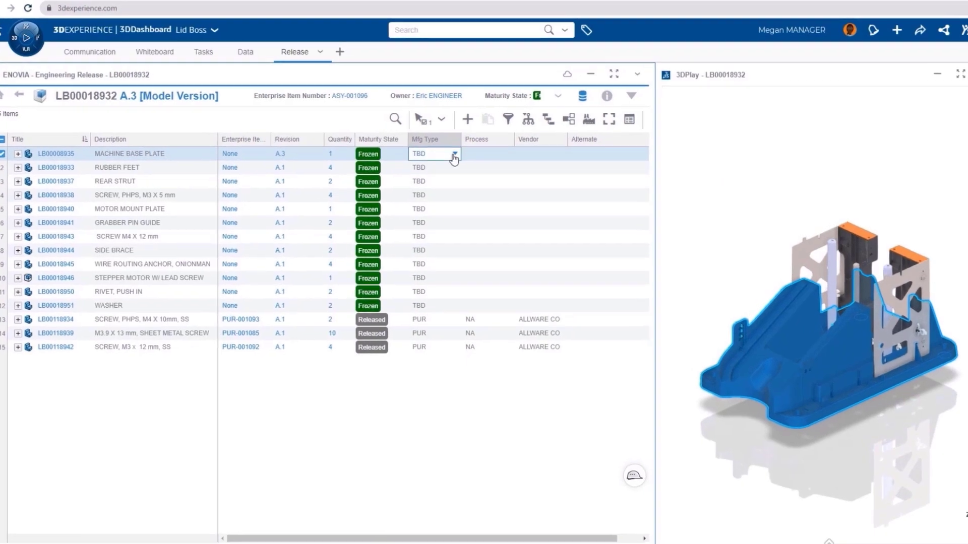
{"action": "left_click", "coordinate": [457, 154]}
{"action": "left_click", "coordinate": [455, 203]}
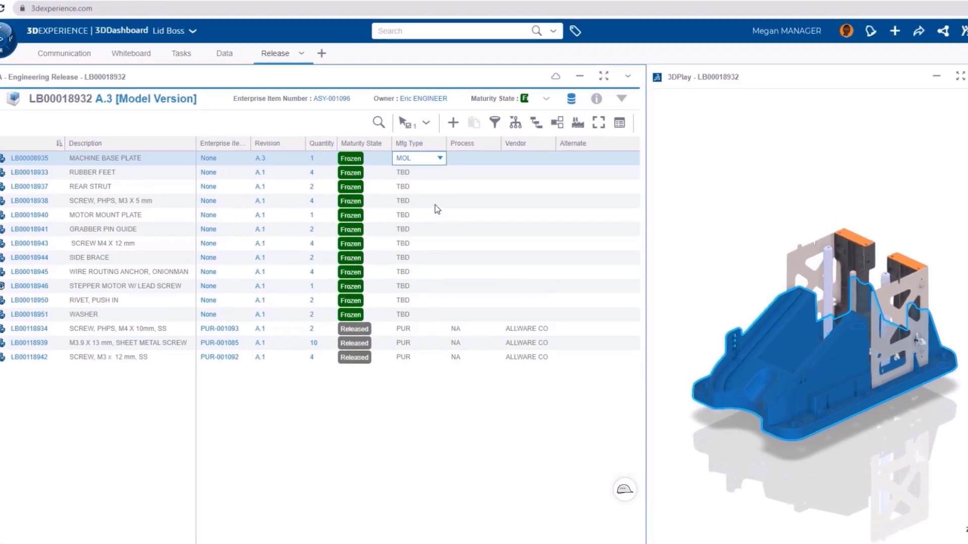
{"action": "left_click", "coordinate": [459, 158]}
{"action": "type", "text": "INJECTION"}
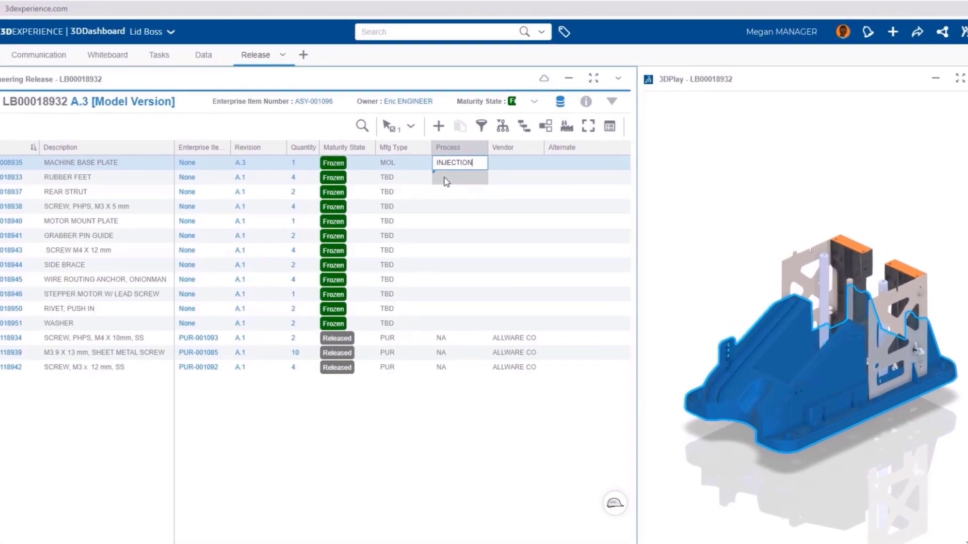
{"action": "left_click", "coordinate": [298, 389]}
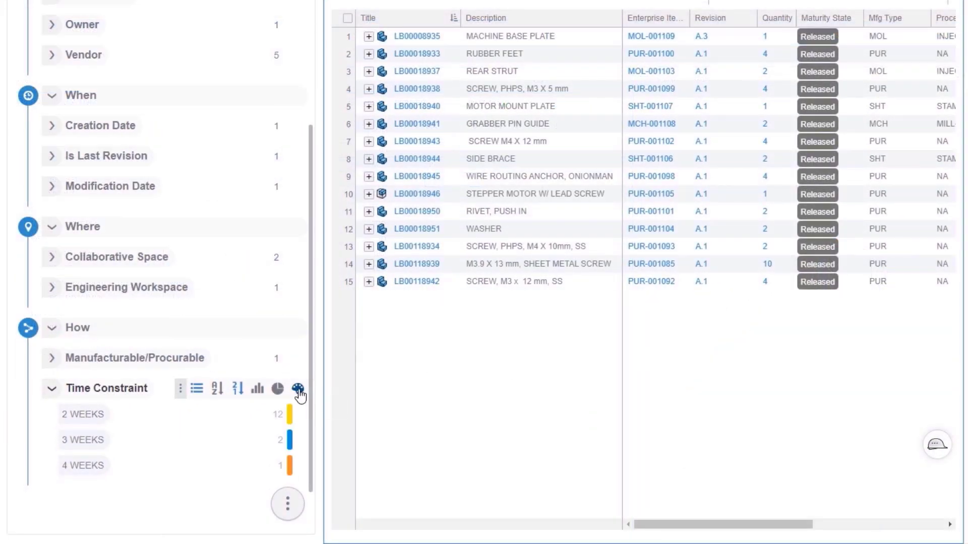